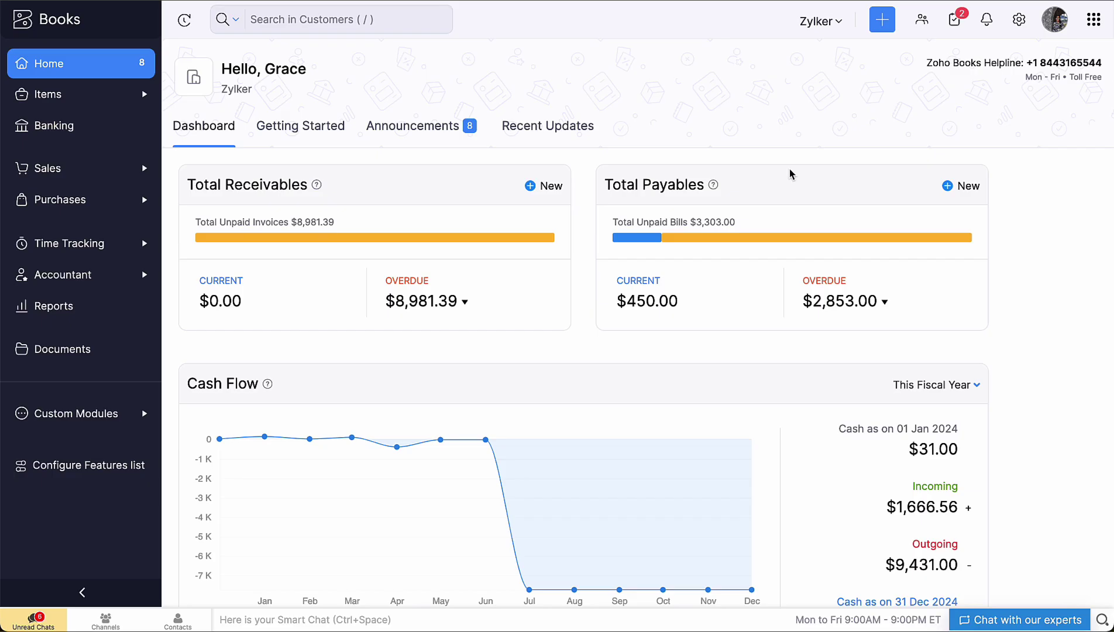
# Turn on the Purchase Orders module in General preferences and save it.
pyautogui.click(1019, 21)
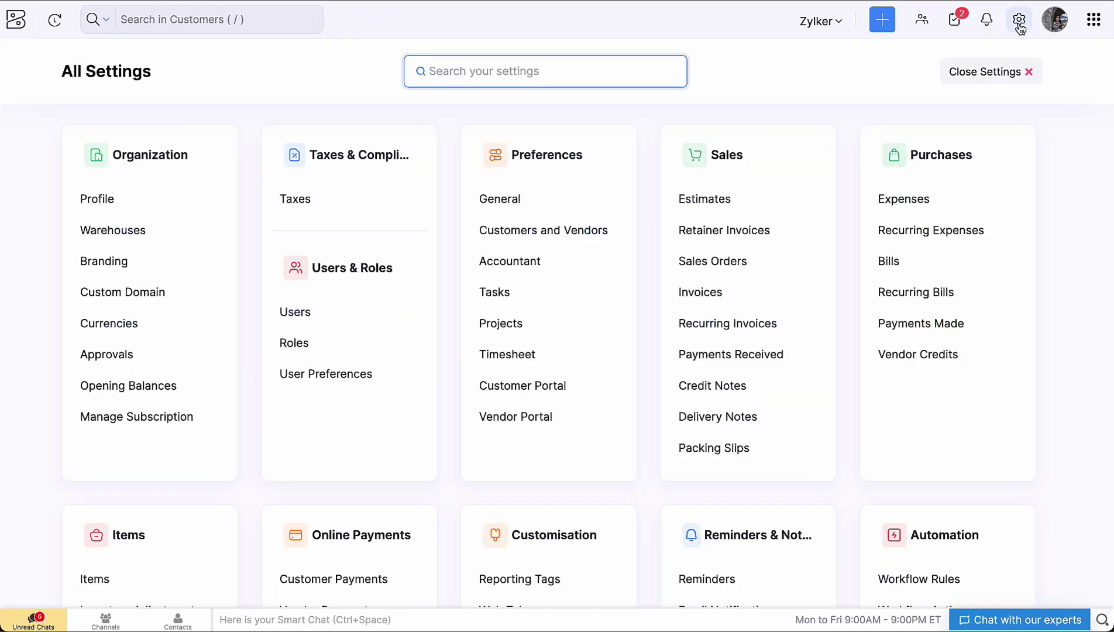
pyautogui.click(553, 203)
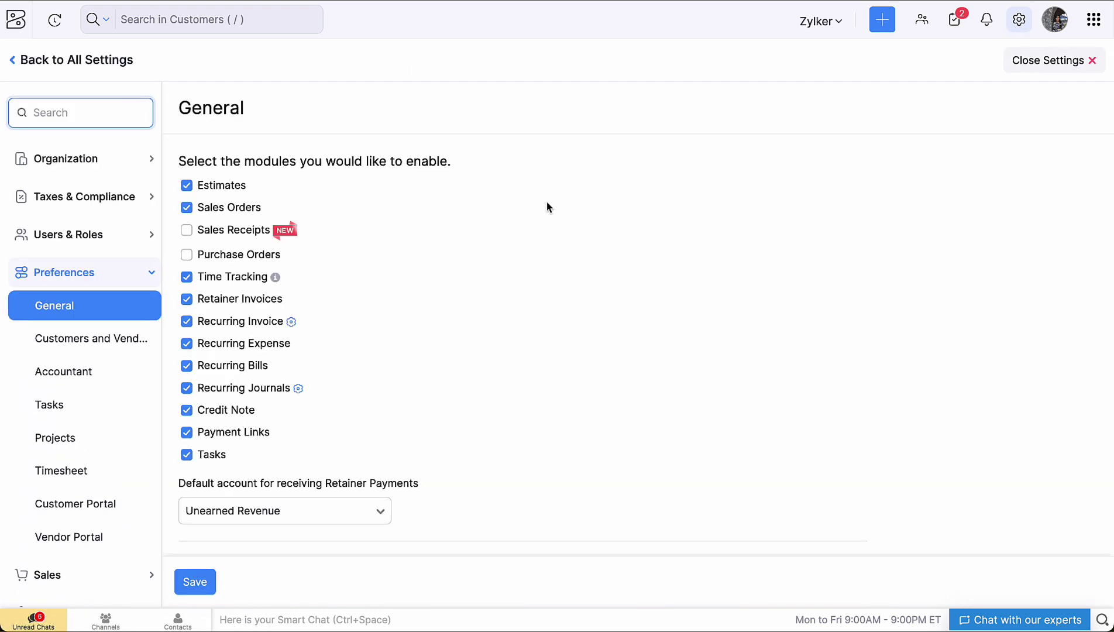
pyautogui.click(187, 255)
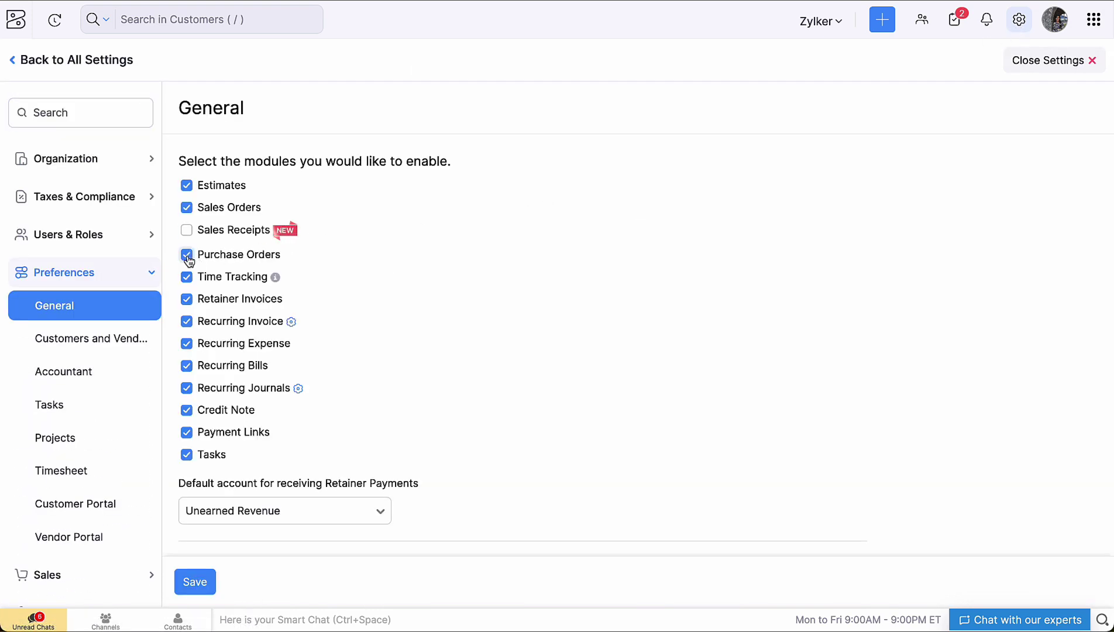
pyautogui.click(204, 582)
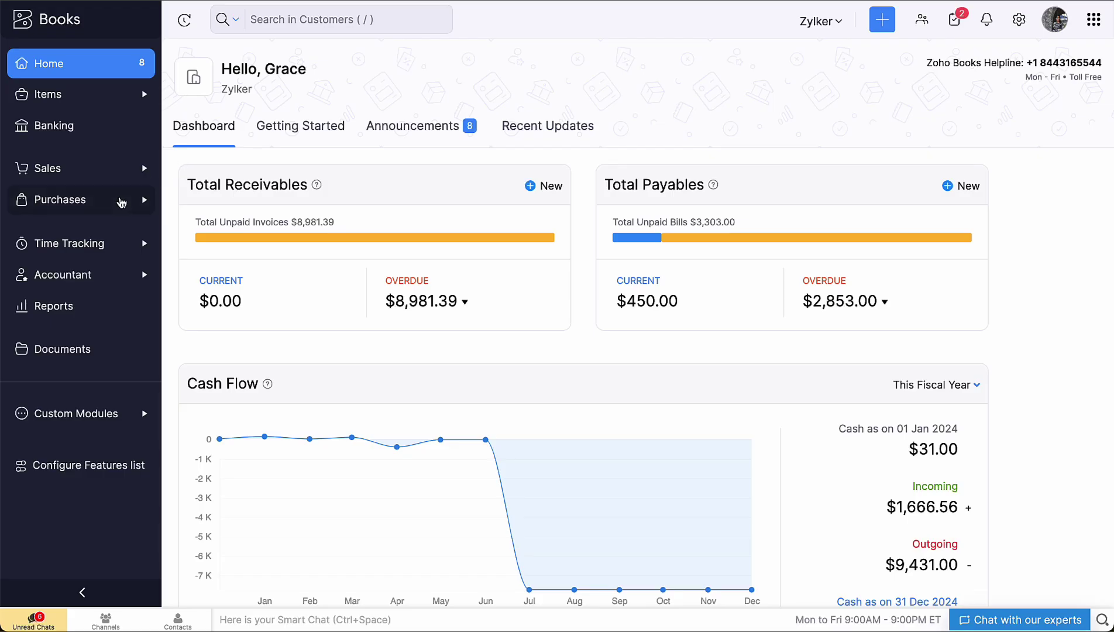
# Start new purchase order PO-00002 and choose its vendor.
pyautogui.click(121, 202)
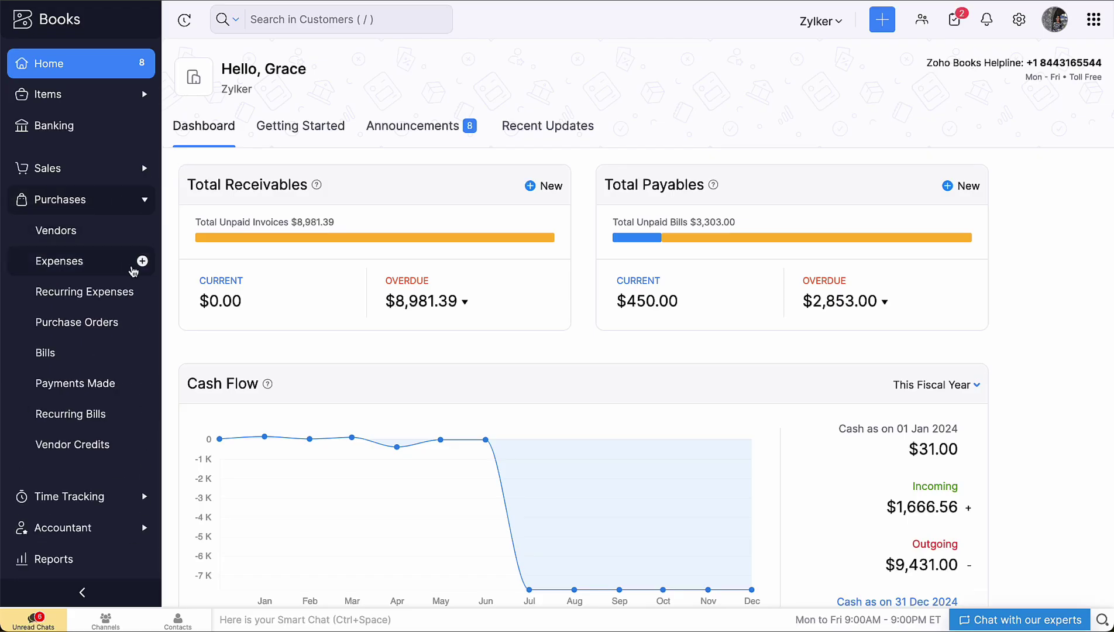
pyautogui.click(142, 322)
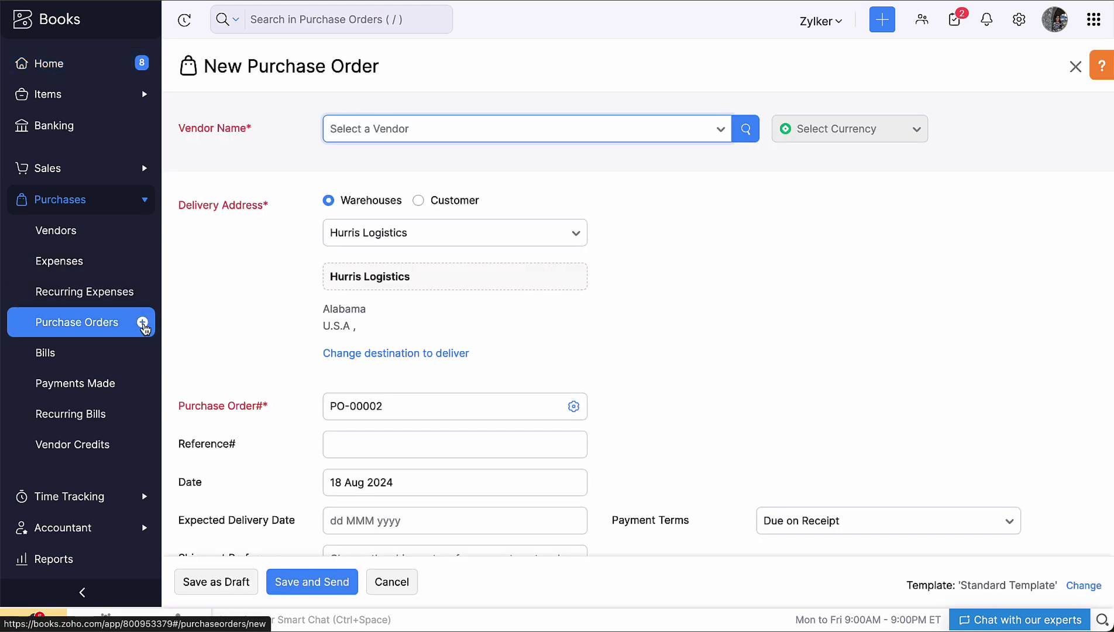
pyautogui.click(340, 138)
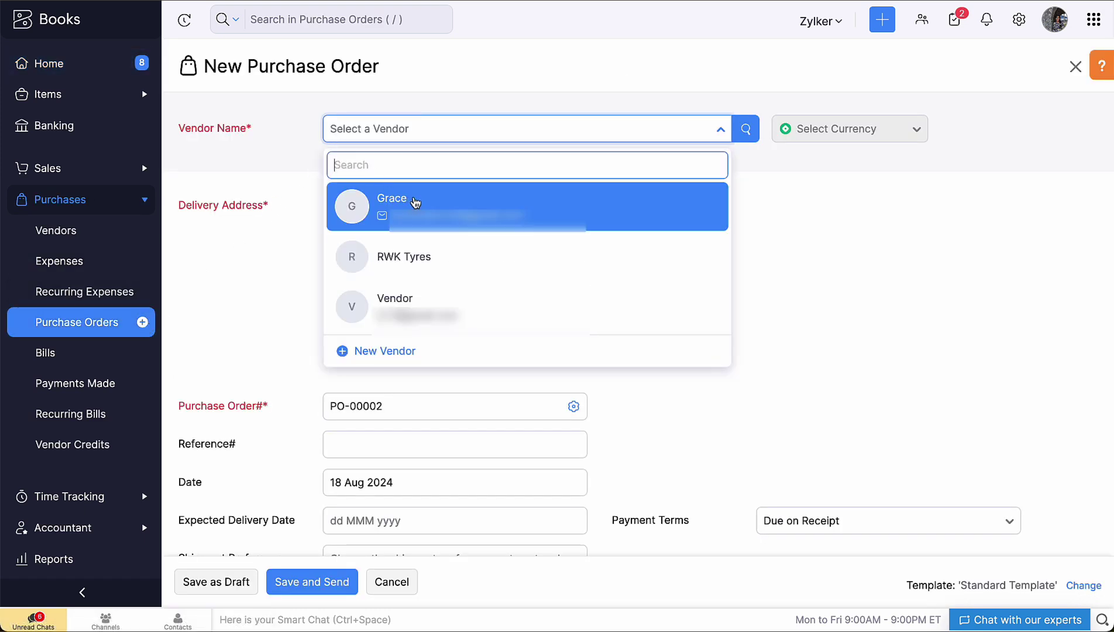
pyautogui.click(413, 201)
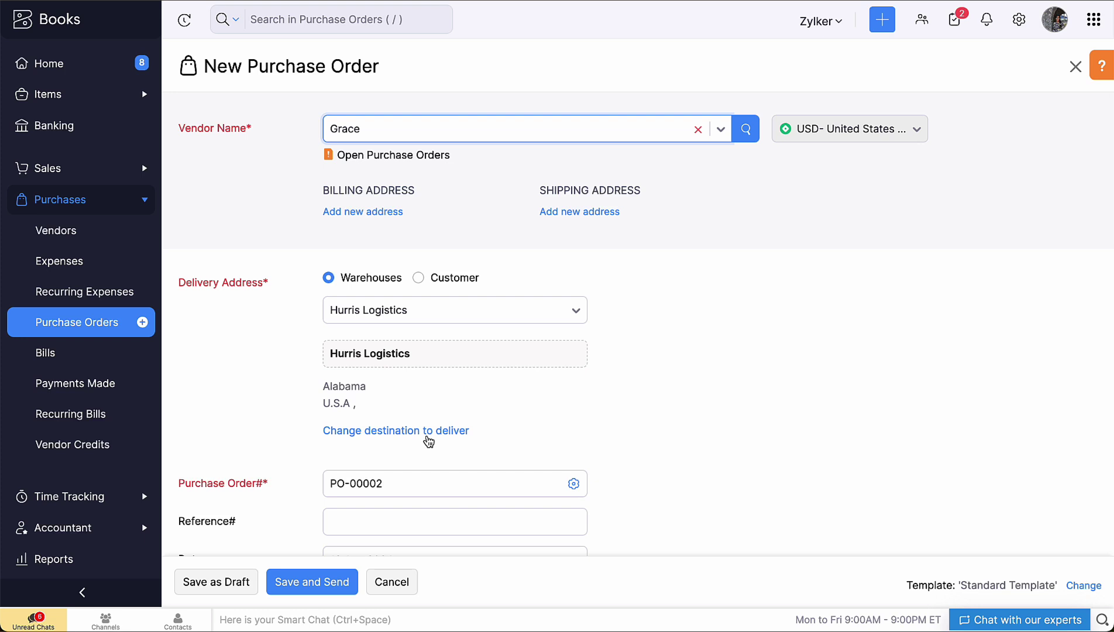
# Keep the delivery address as the Hurris Logistics warehouse and go to the order number.
pyautogui.click(418, 278)
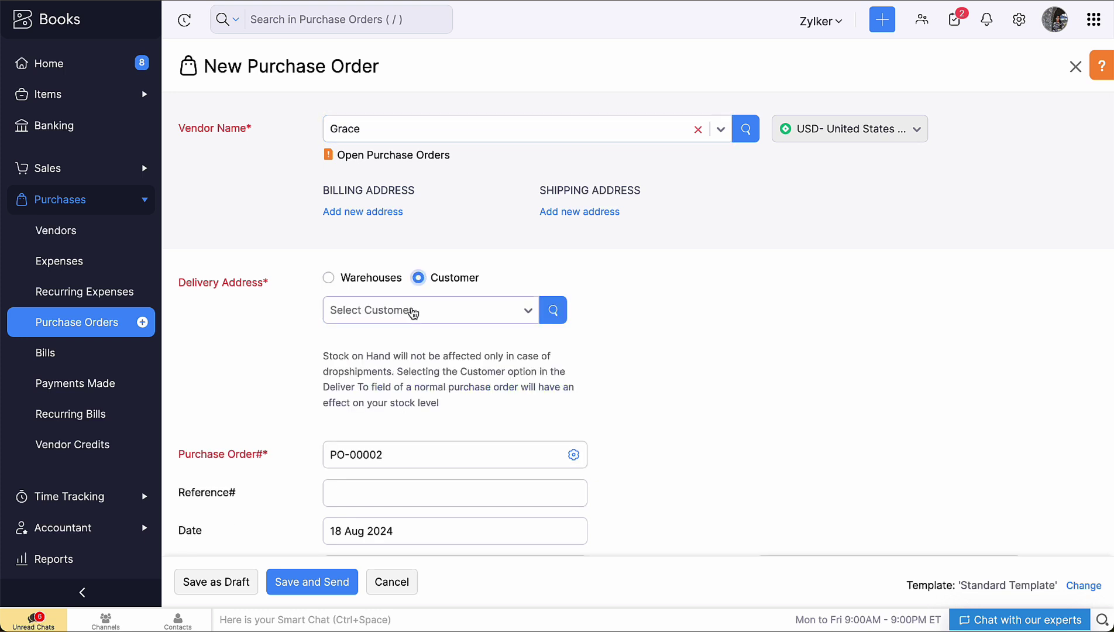
pyautogui.click(371, 277)
pyautogui.scroll(-2, 381, 279)
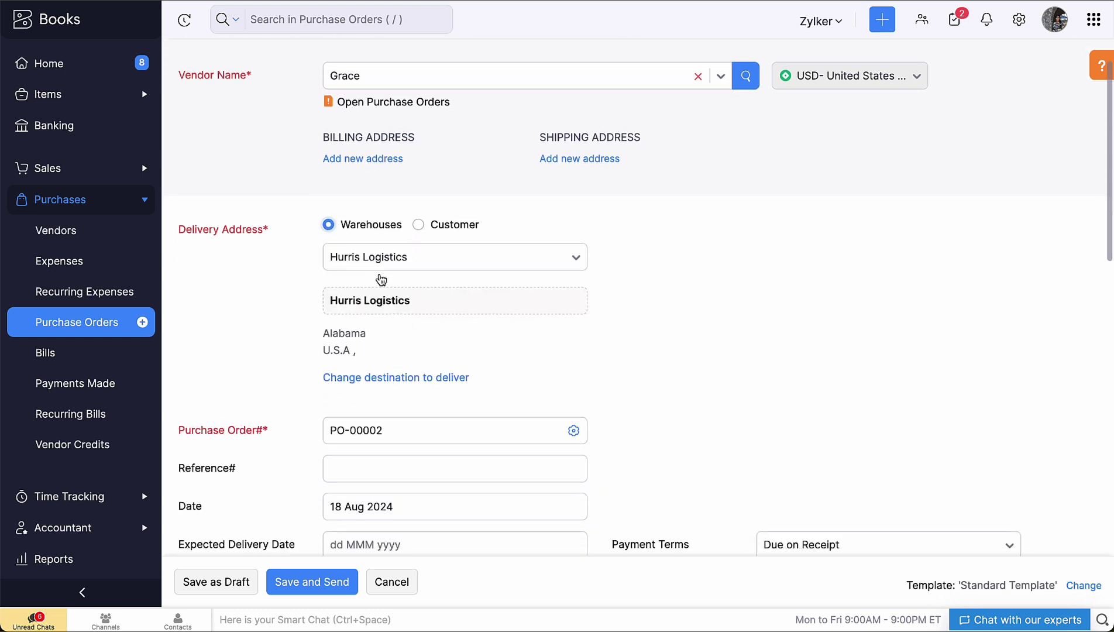
pyautogui.scroll(-2, 382, 280)
pyautogui.click(399, 308)
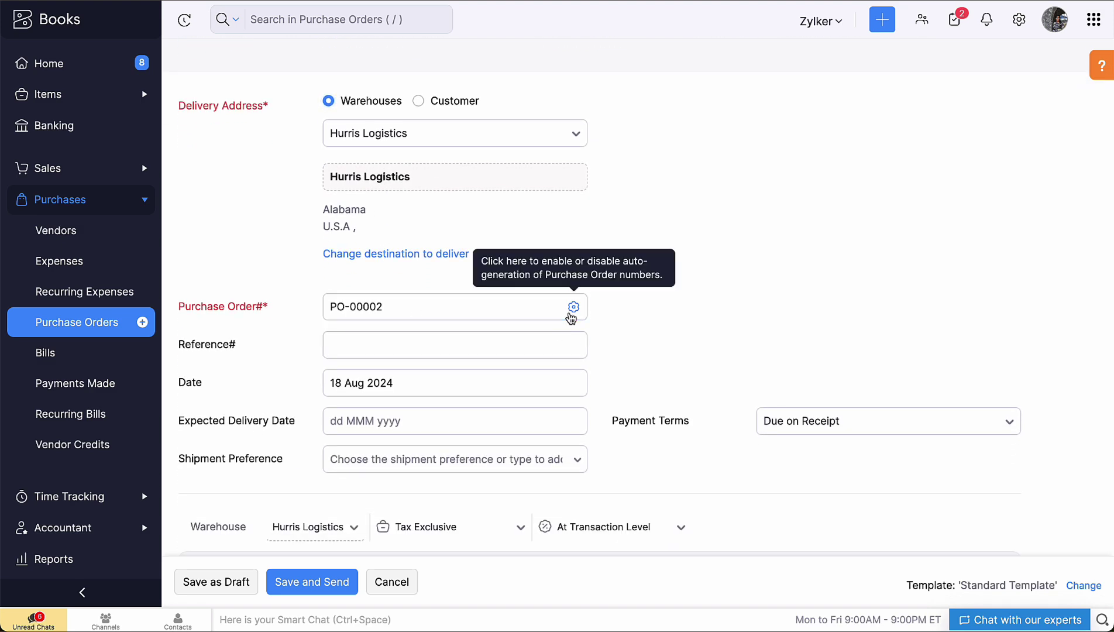
# Leave PO numbering unchanged and enter reference REF - 0123.
pyautogui.click(571, 310)
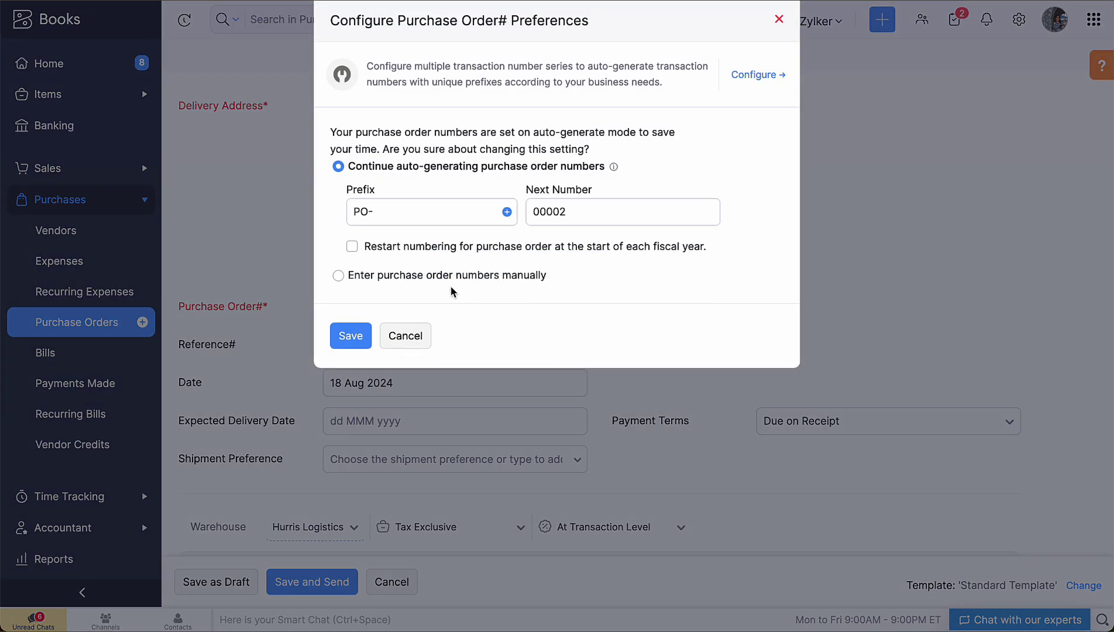
pyautogui.click(412, 337)
pyautogui.click(397, 342)
pyautogui.write('REF - 0123')
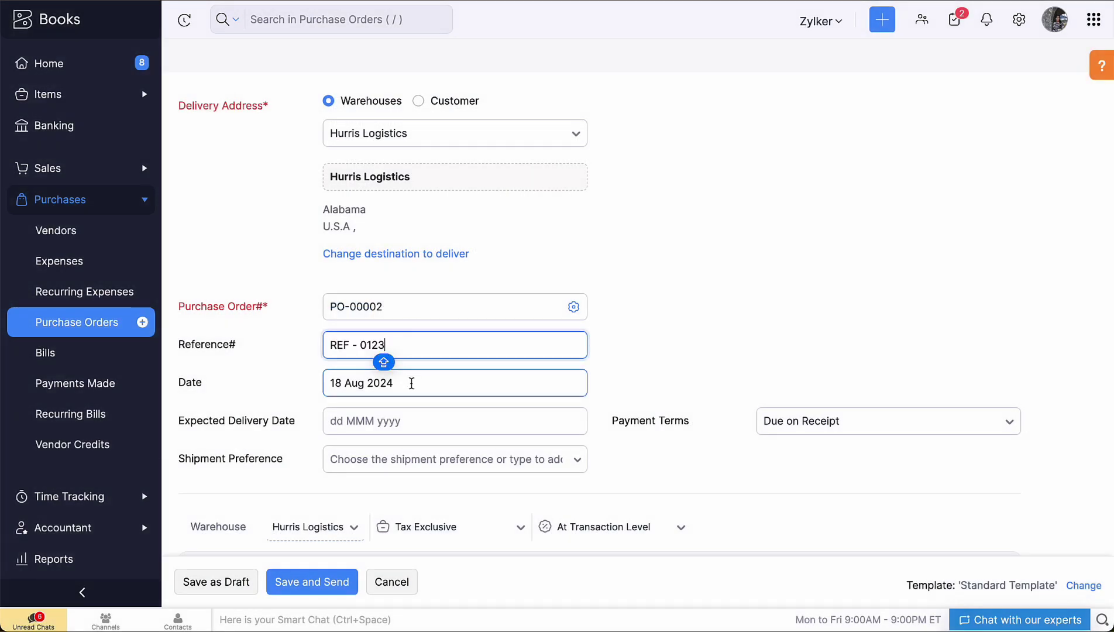
# Set expected delivery to 29 Aug 2024 and shipment preference to Four wheeler - Lorry.
pyautogui.click(410, 422)
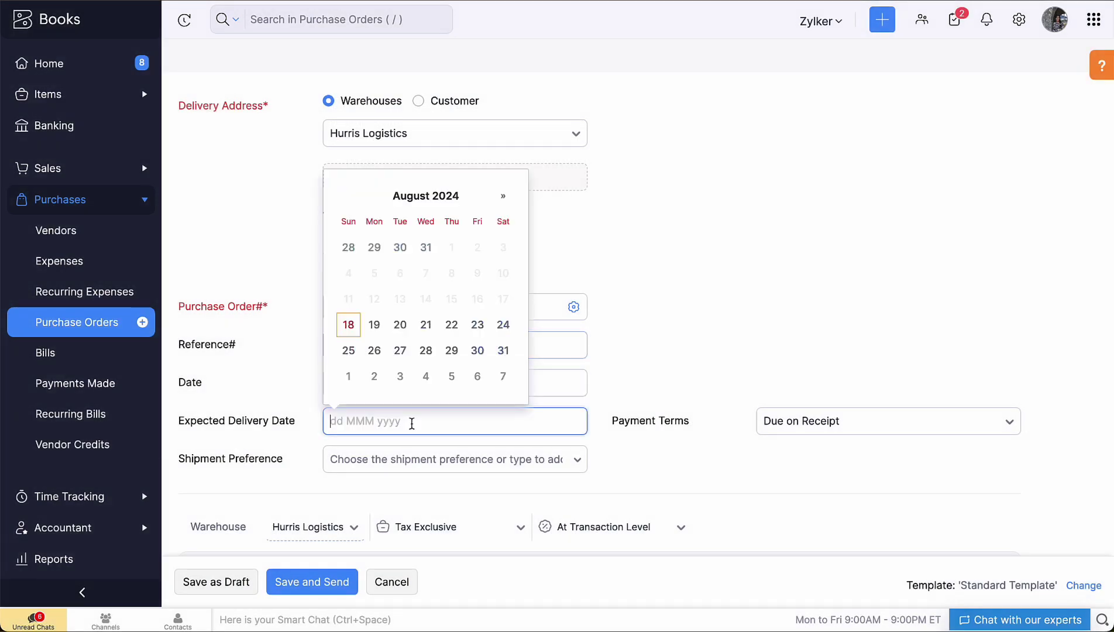
pyautogui.click(451, 348)
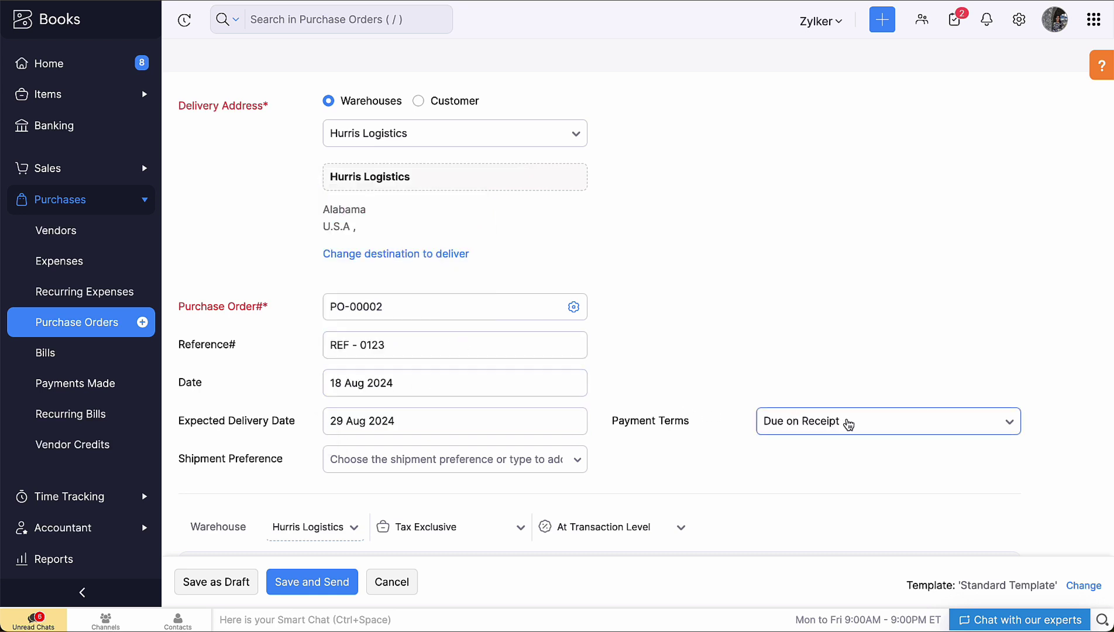
pyautogui.click(542, 459)
pyautogui.write('Four wheeler - Lorry')
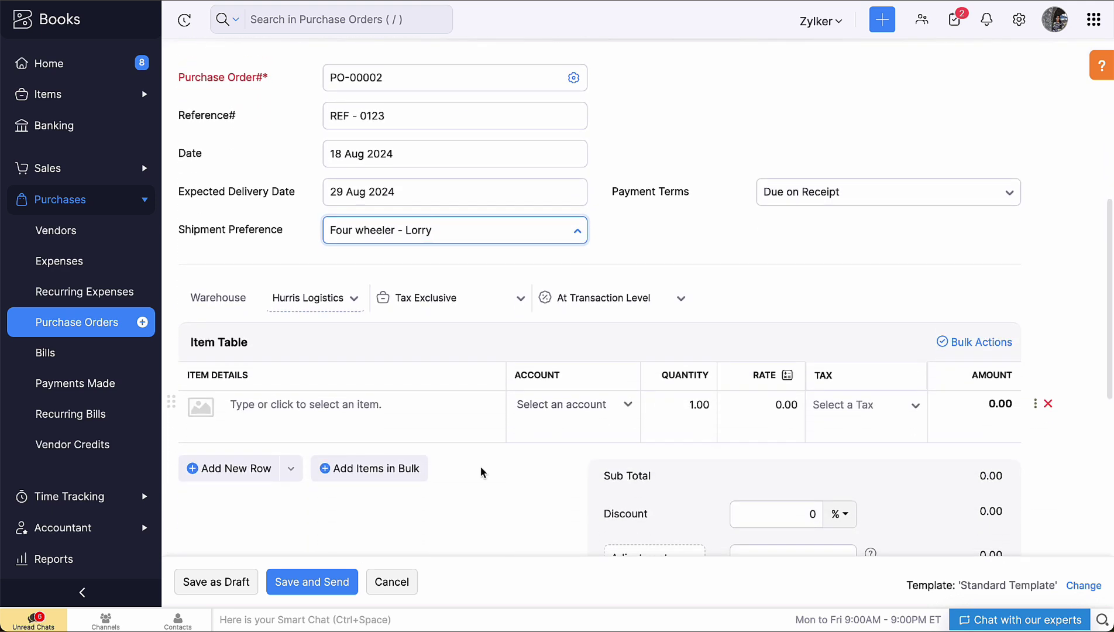
# Add iPad and T-Shirts- L/ Black as line items, totalling 589.00.
pyautogui.click(408, 427)
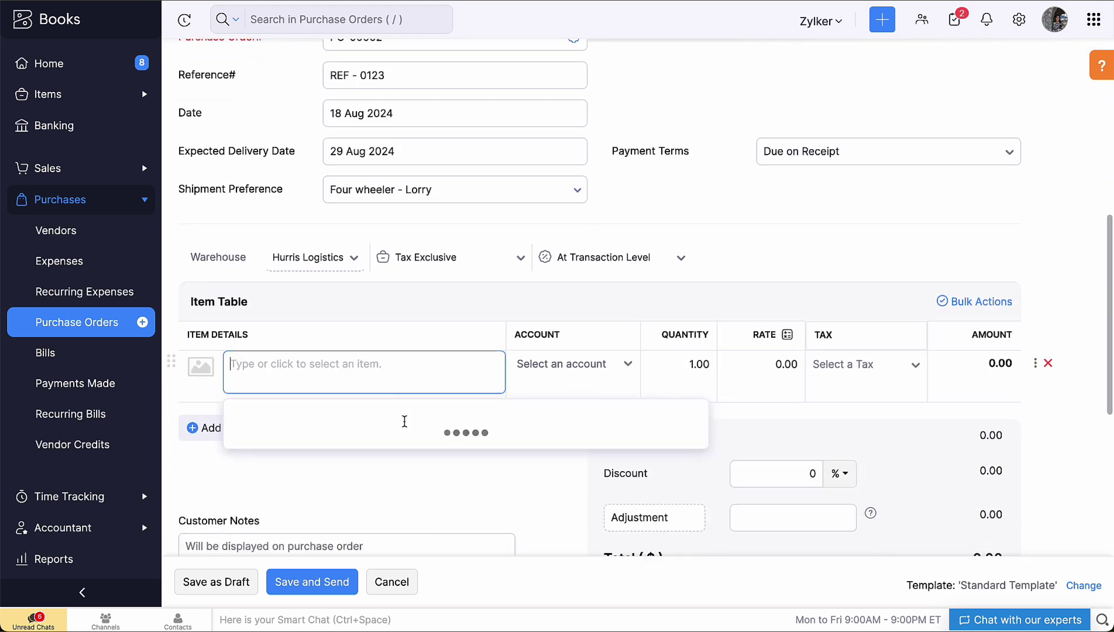
pyautogui.click(416, 467)
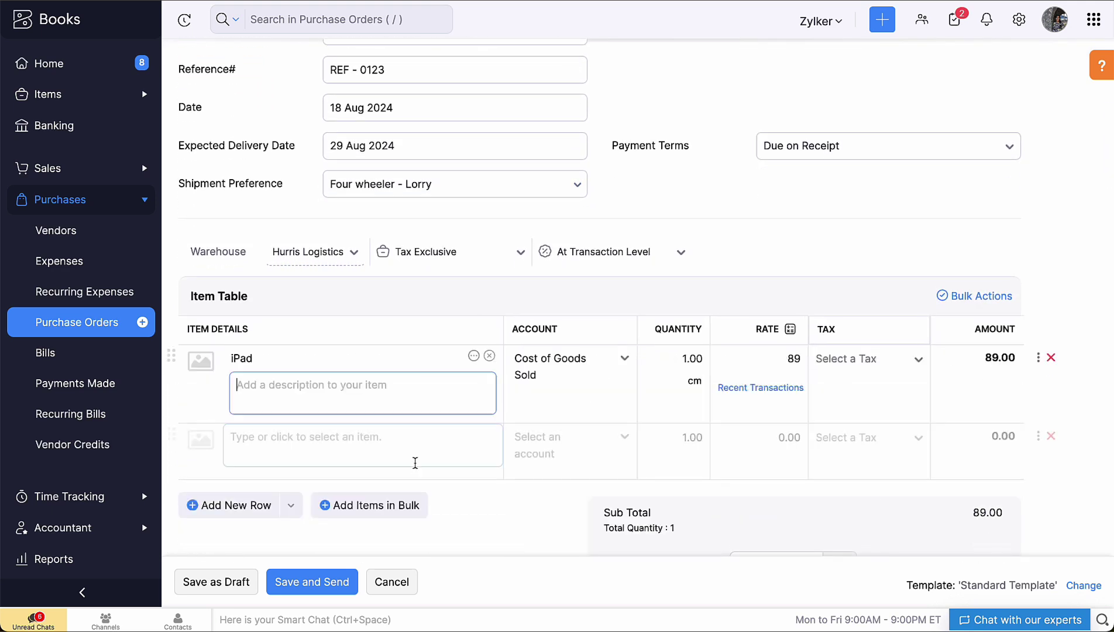
pyautogui.click(415, 463)
pyautogui.scroll(-5, 415, 462)
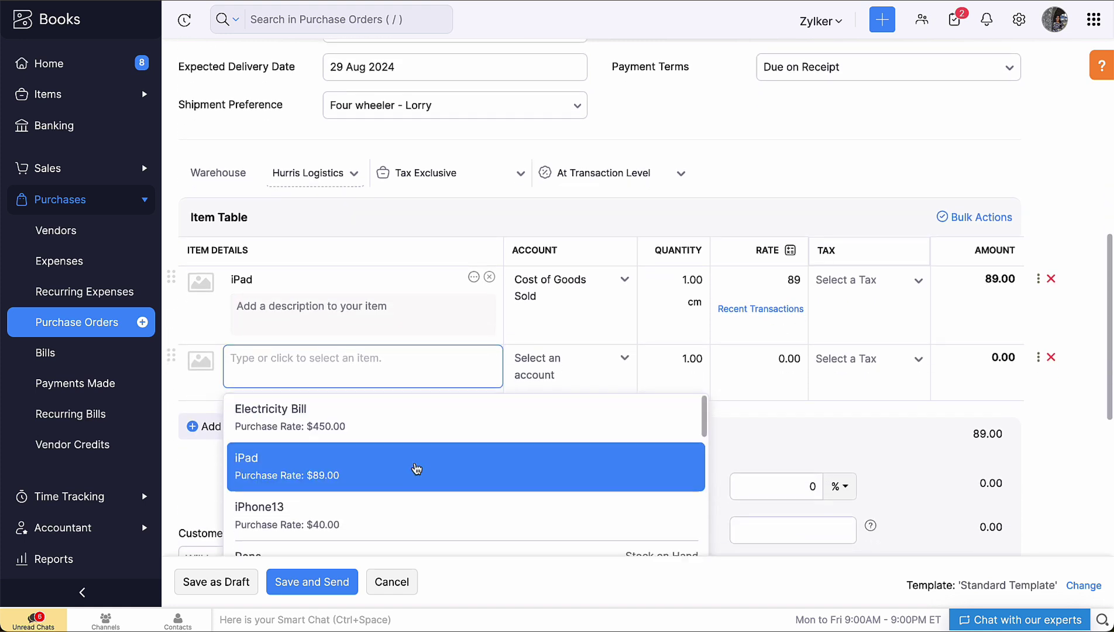
pyautogui.click(415, 465)
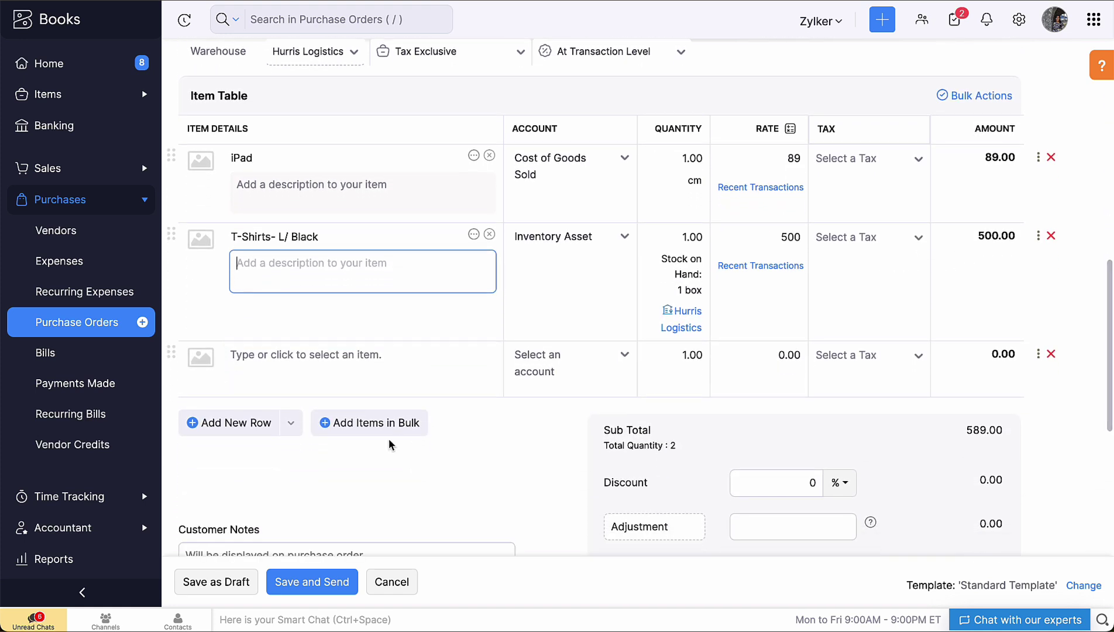
# Paste a late-payment customer note and 30-day returns terms and conditions.
pyautogui.scroll(-3, 382, 438)
pyautogui.click(382, 438)
pyautogui.write('Late payments may incur a penalty fee of 3% per month.')
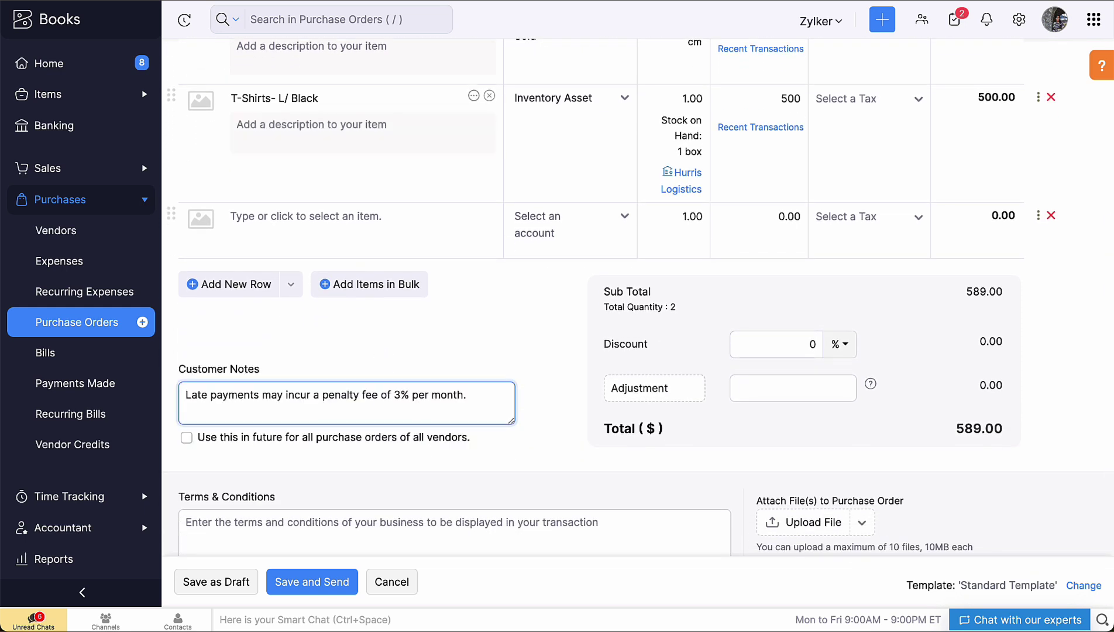
pyautogui.scroll(-3, 382, 438)
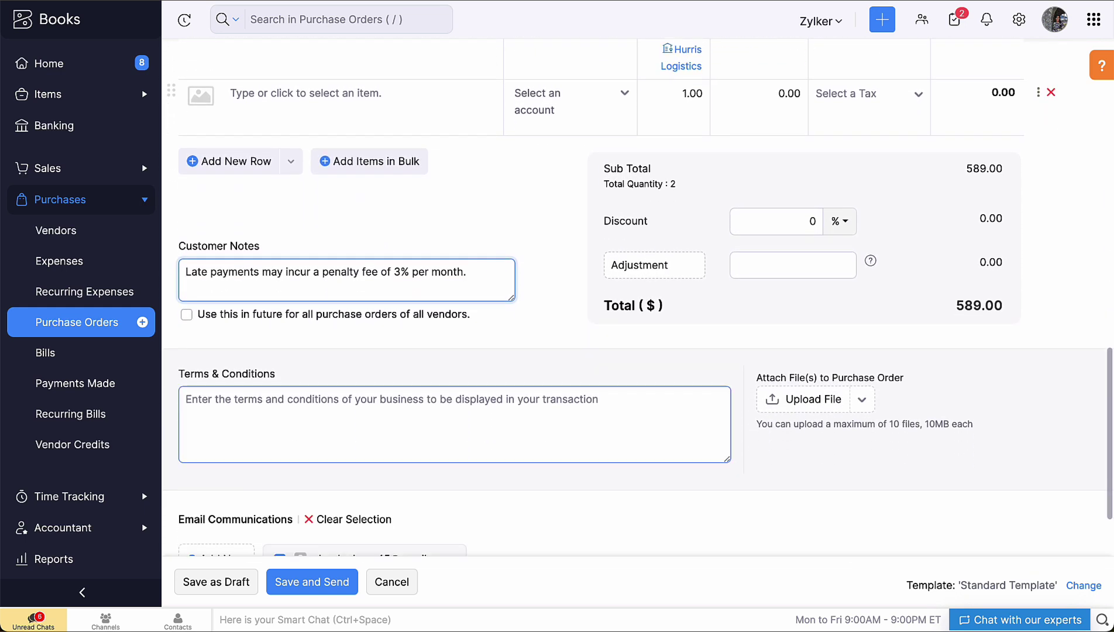
pyautogui.click(320, 448)
pyautogui.write('Returns are accepted within 30 days of delivery.')
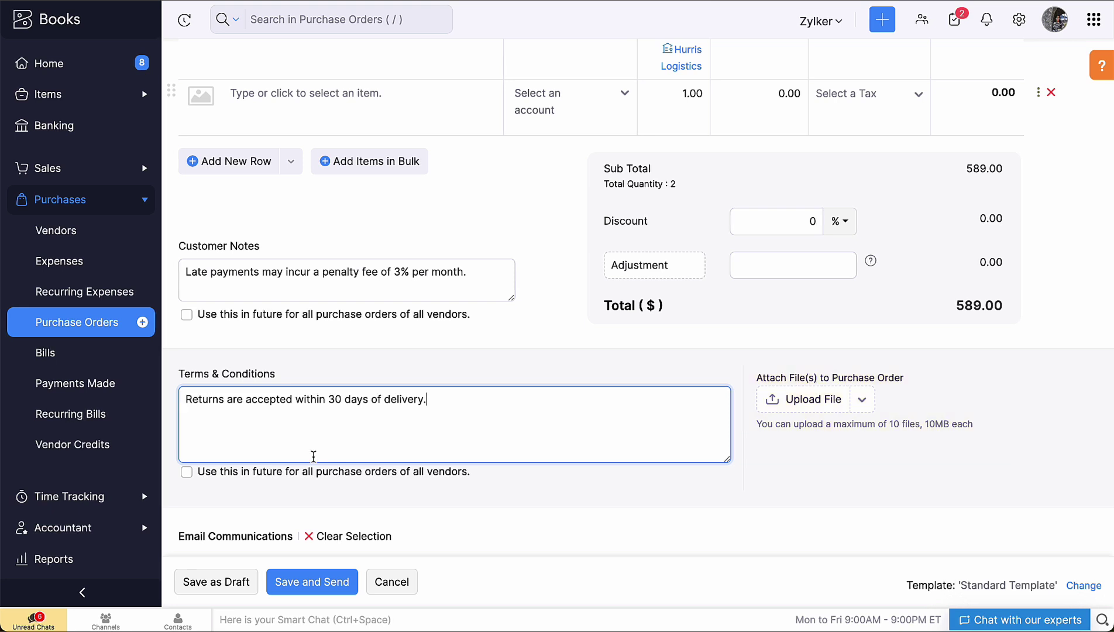
# Save the $589.00 purchase order PO-00002 and e-mail it to the vendor.
pyautogui.click(299, 585)
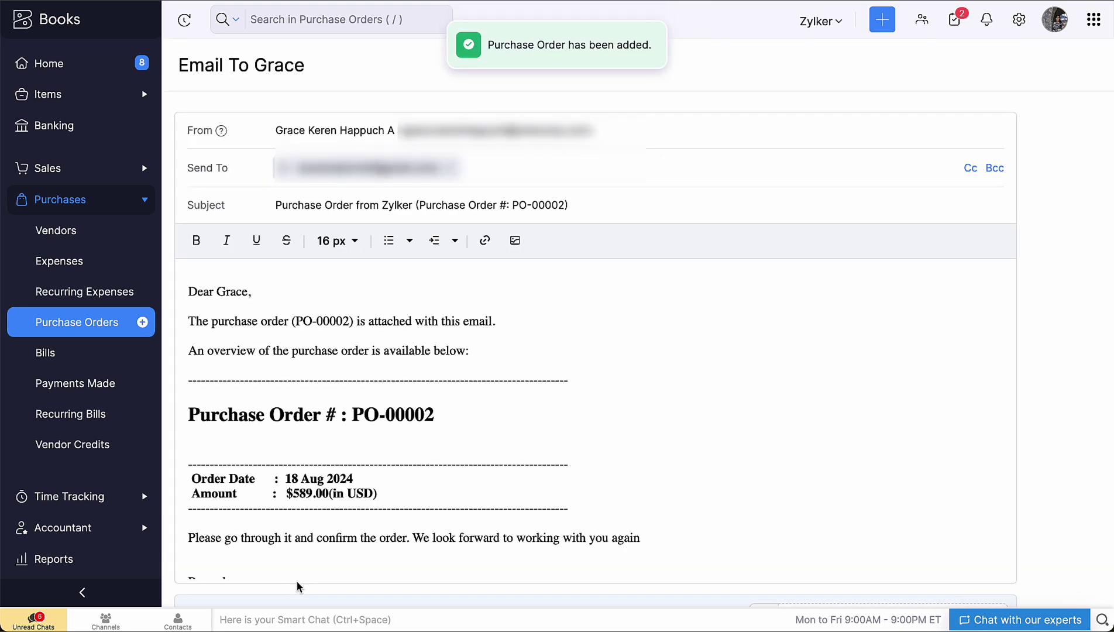
pyautogui.scroll(-3, 299, 587)
pyautogui.click(202, 539)
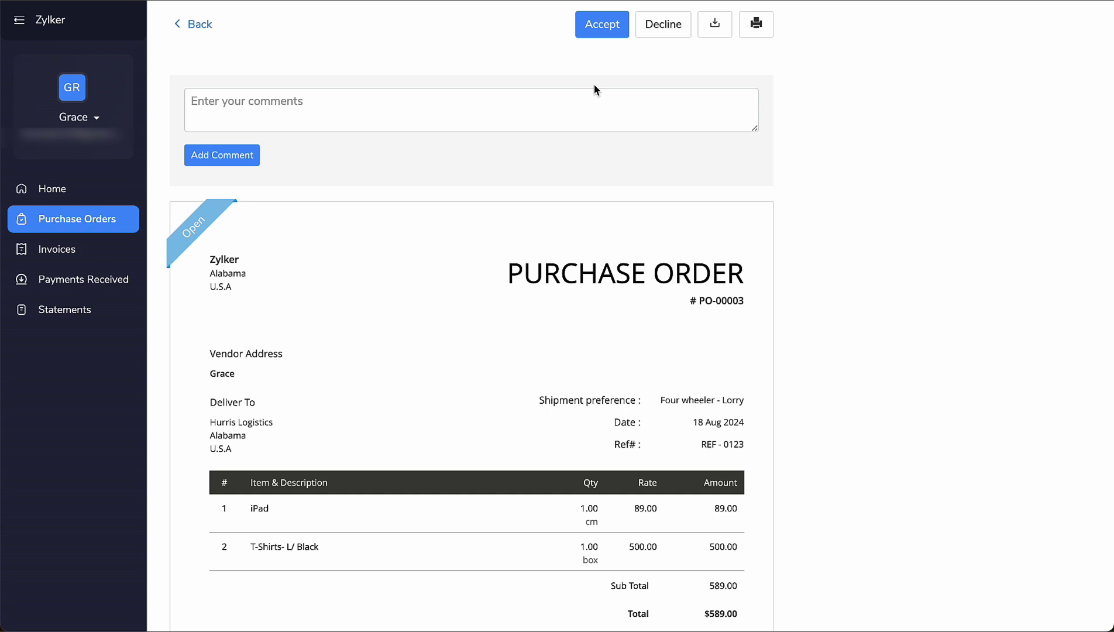
pyautogui.click(606, 27)
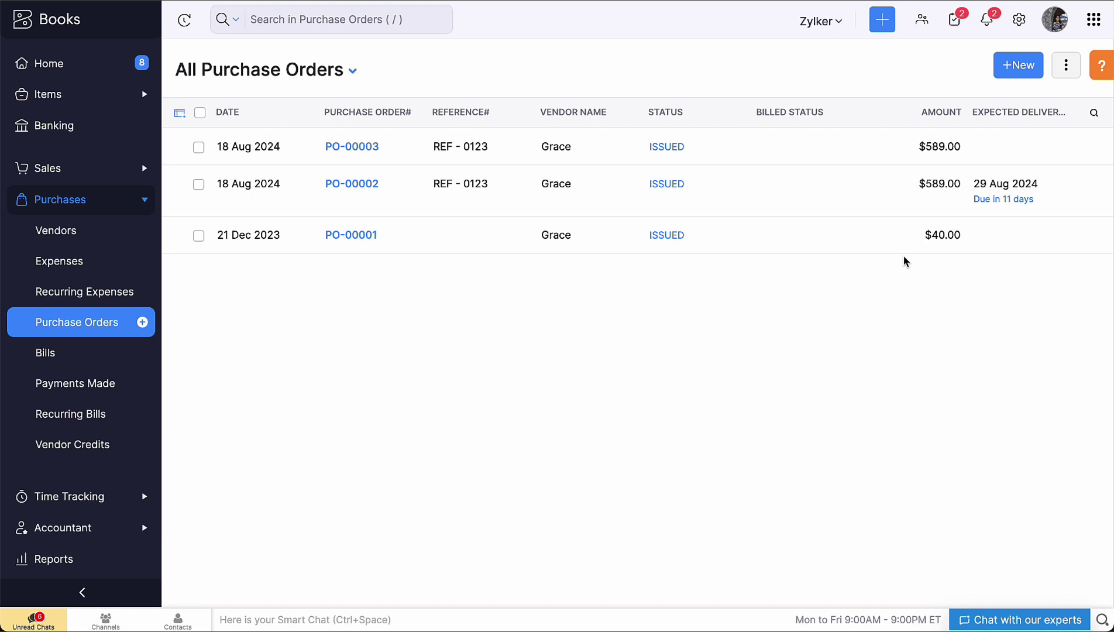
# Begin Import Purchase Orders and download the sample file.
pyautogui.click(1065, 66)
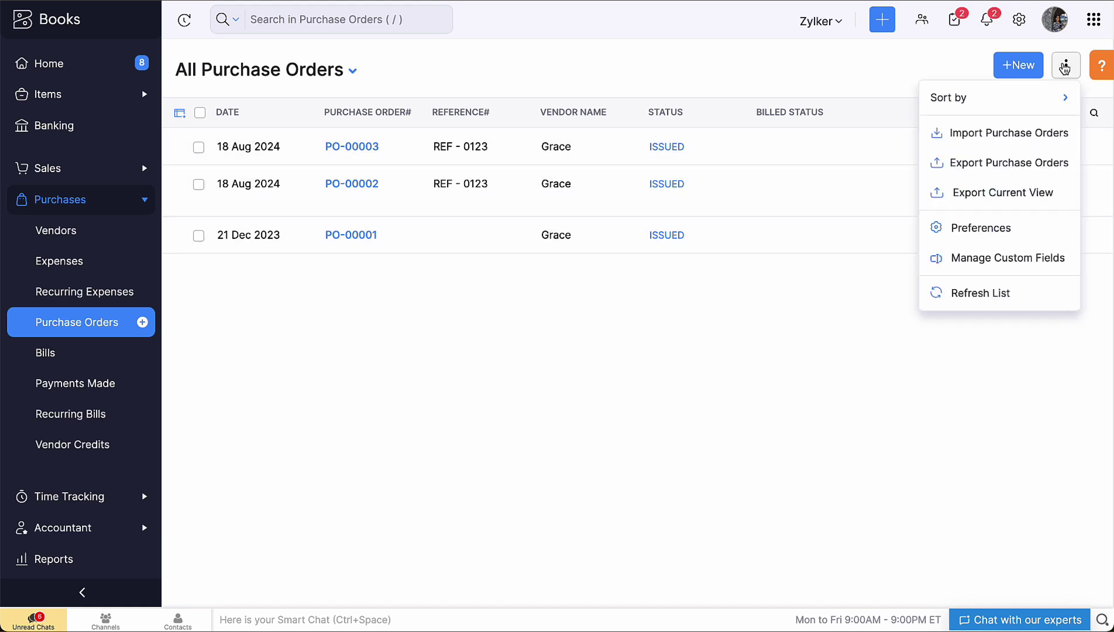
pyautogui.click(1005, 141)
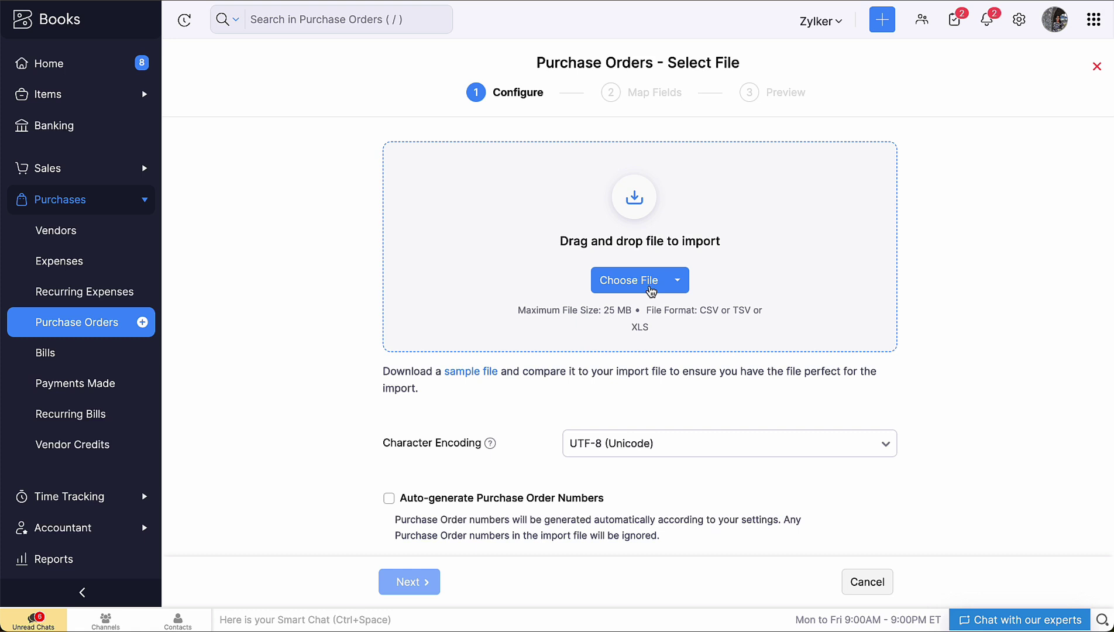
pyautogui.click(483, 376)
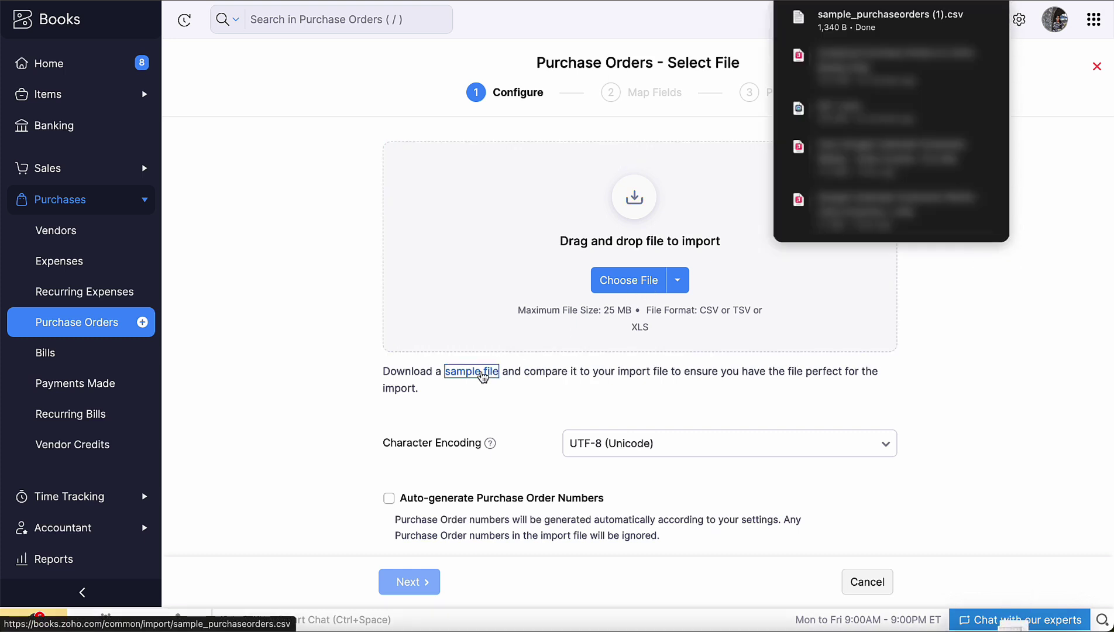
# Load sample_purchaseorders (1).csv and proceed to the Map Fields step.
pyautogui.click(602, 281)
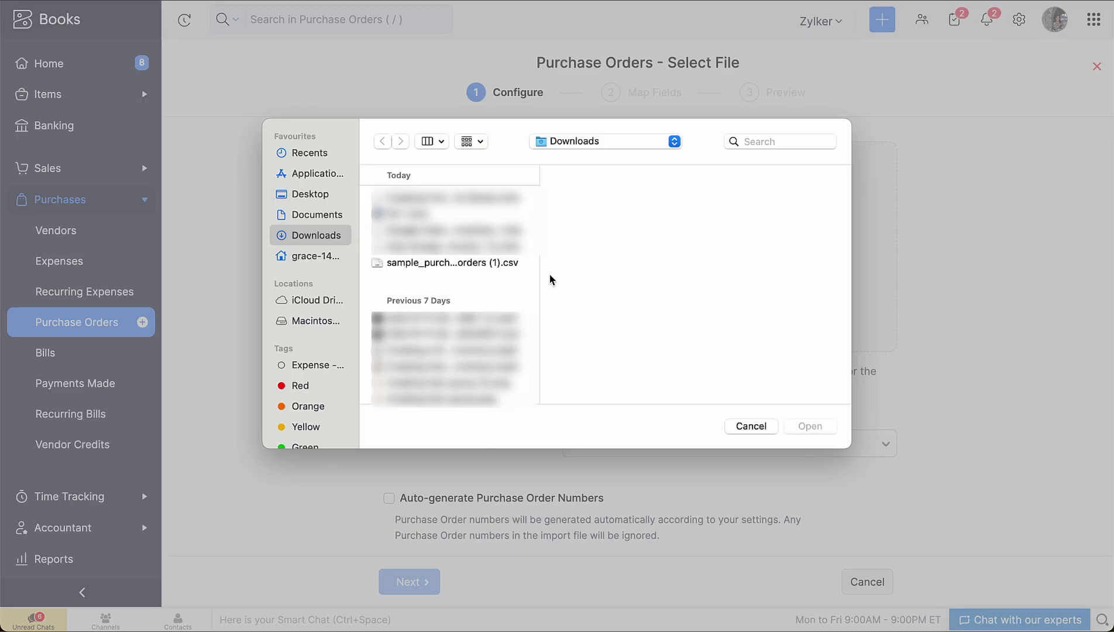
pyautogui.click(488, 261)
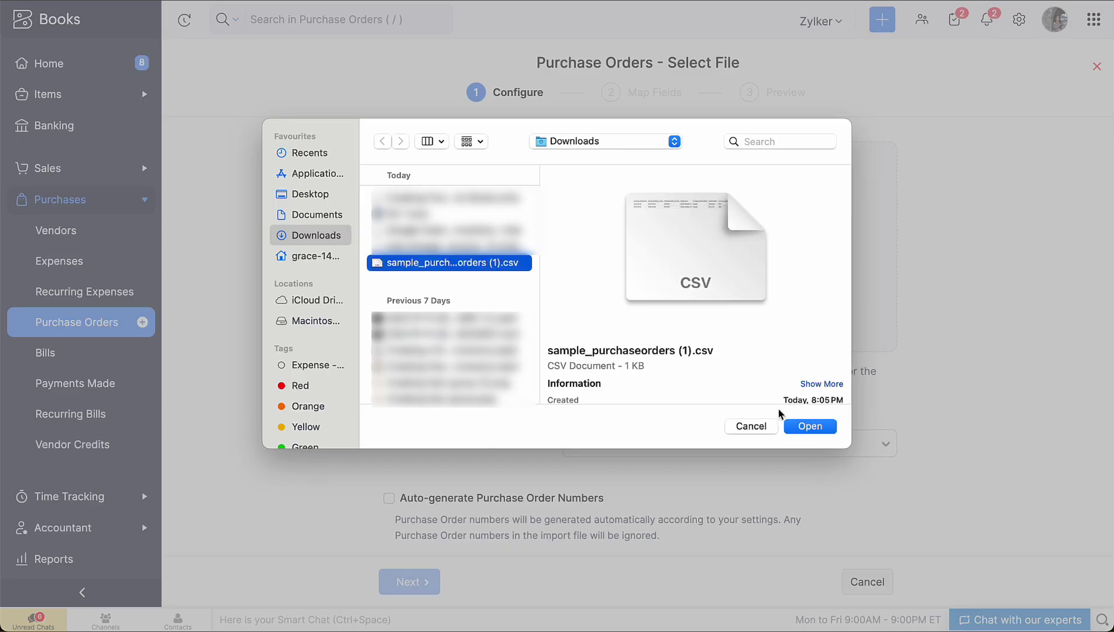
pyautogui.click(799, 425)
pyautogui.scroll(-3, 800, 421)
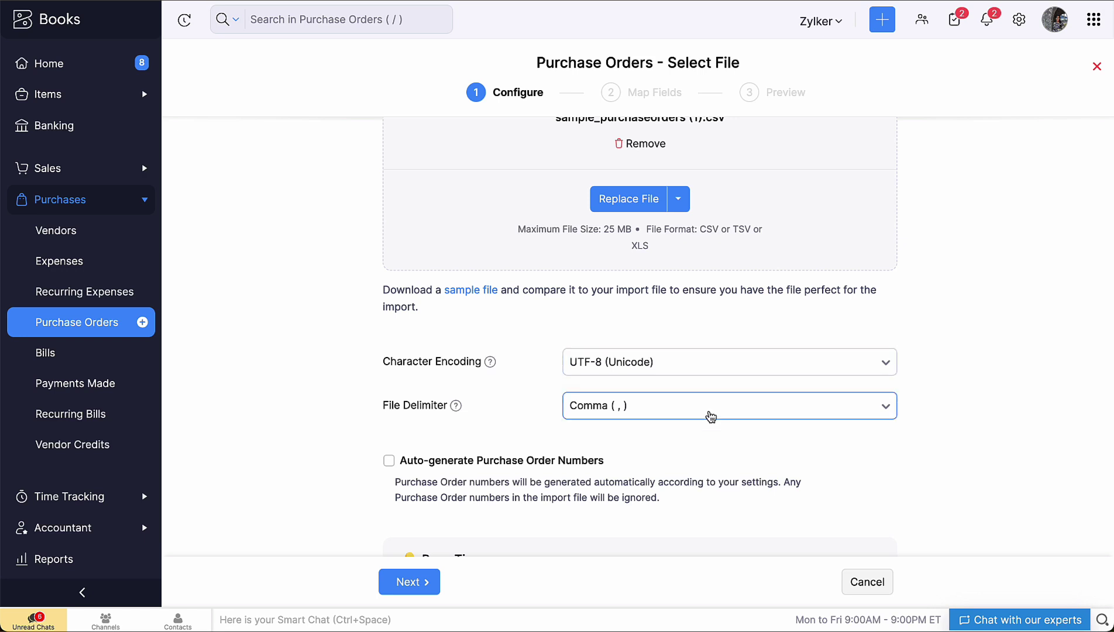
pyautogui.scroll(-1, 711, 416)
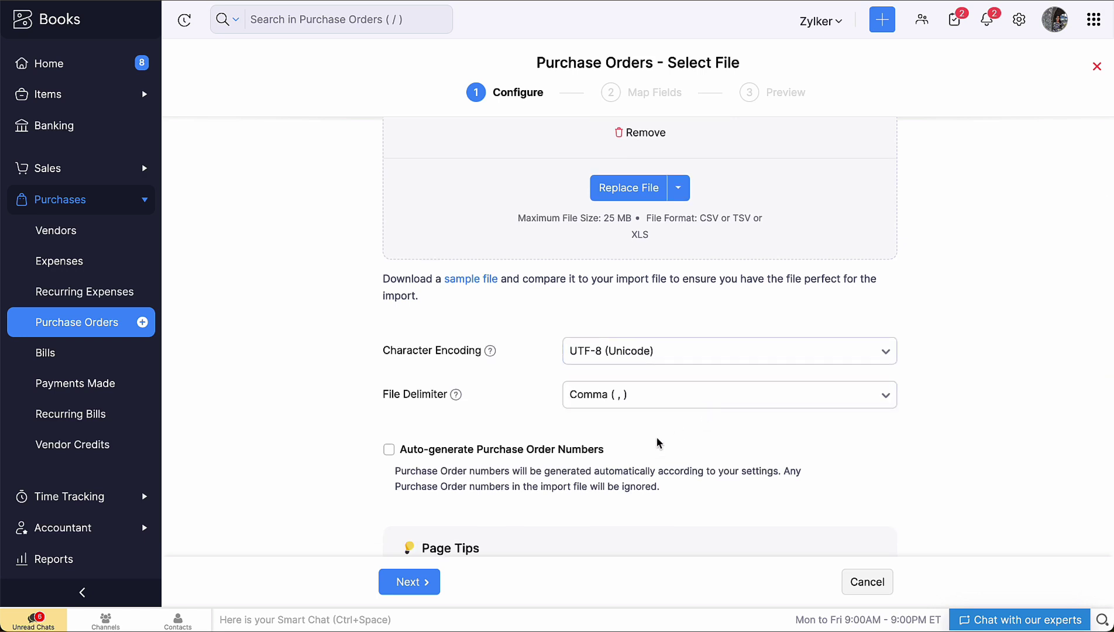
pyautogui.click(402, 582)
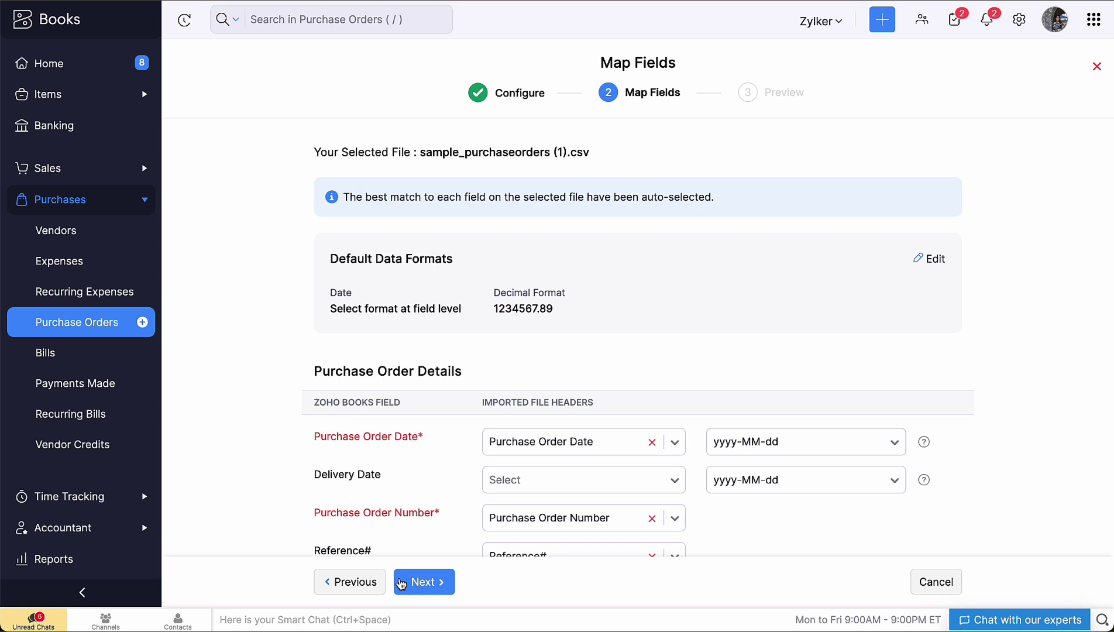
# Review the mapped fields, save the selections for future imports, and go to Preview.
pyautogui.scroll(-4, 447, 528)
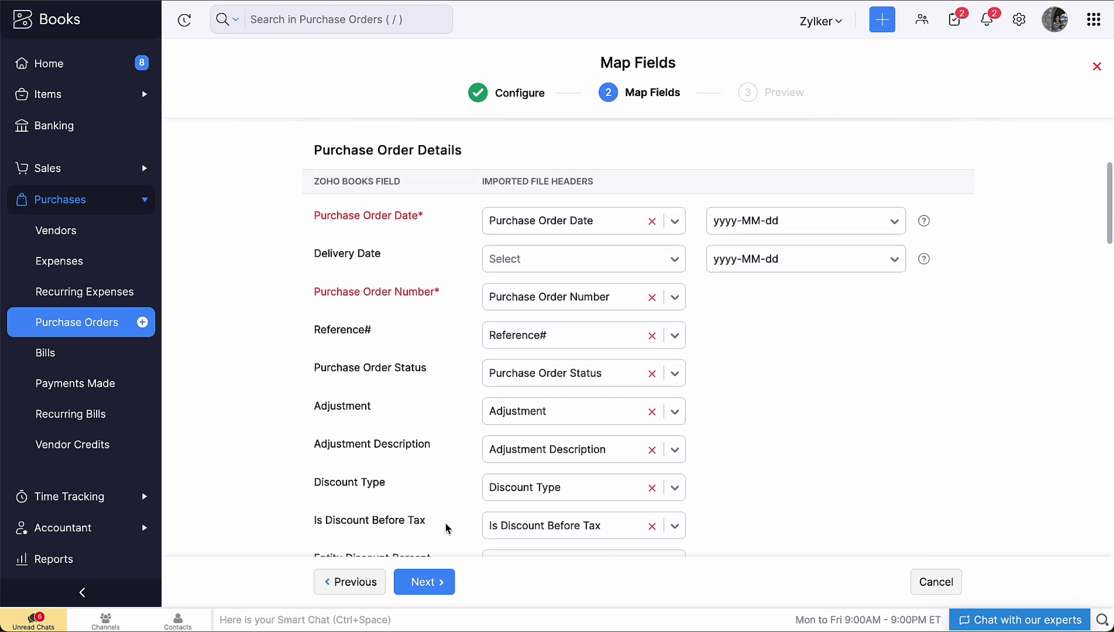
pyautogui.scroll(3, 446, 529)
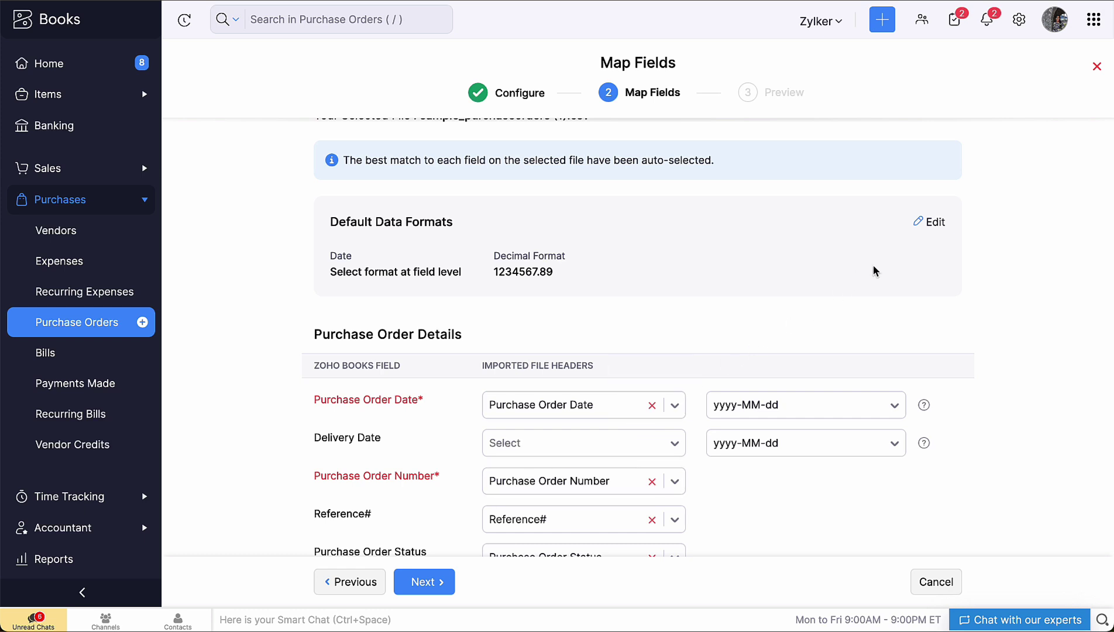
pyautogui.scroll(1, 931, 251)
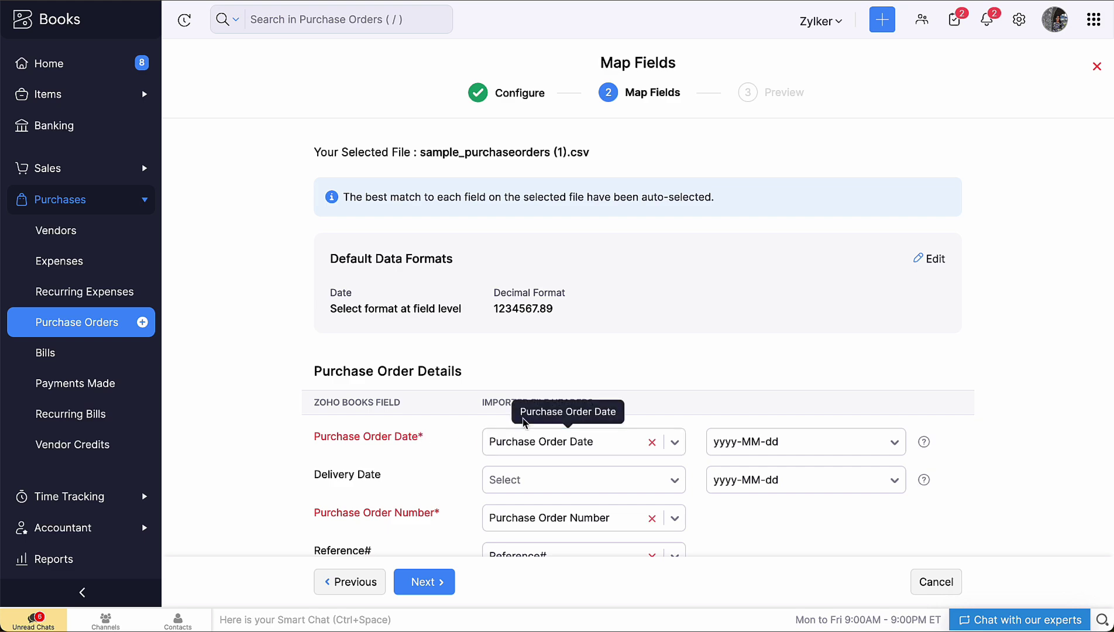
pyautogui.scroll(-4, 525, 443)
pyautogui.scroll(-12, 524, 443)
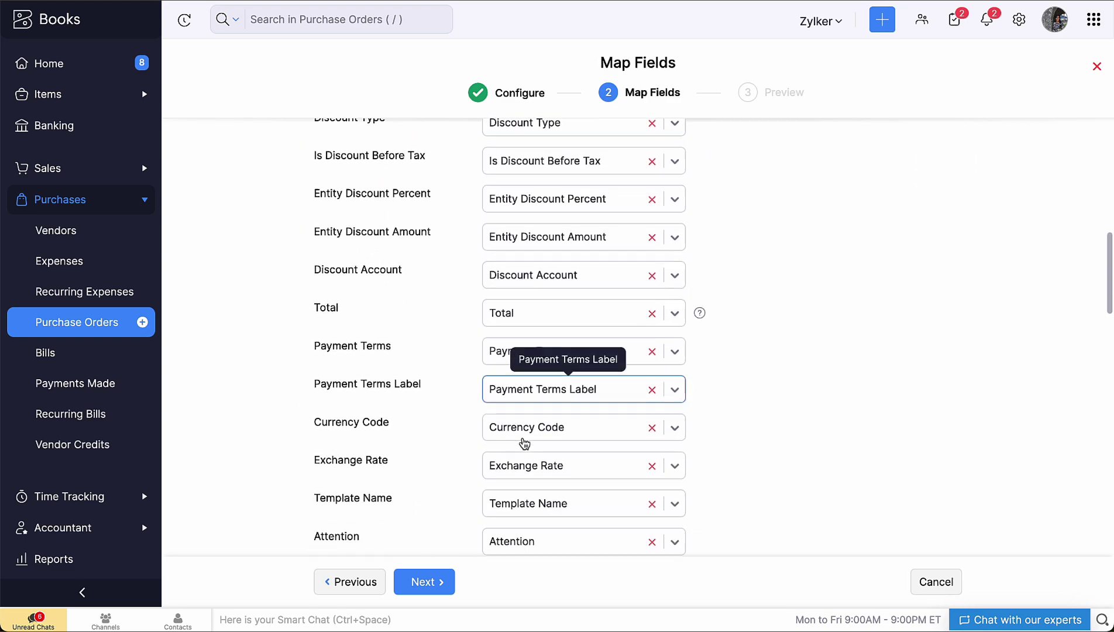
pyautogui.scroll(-12, 523, 442)
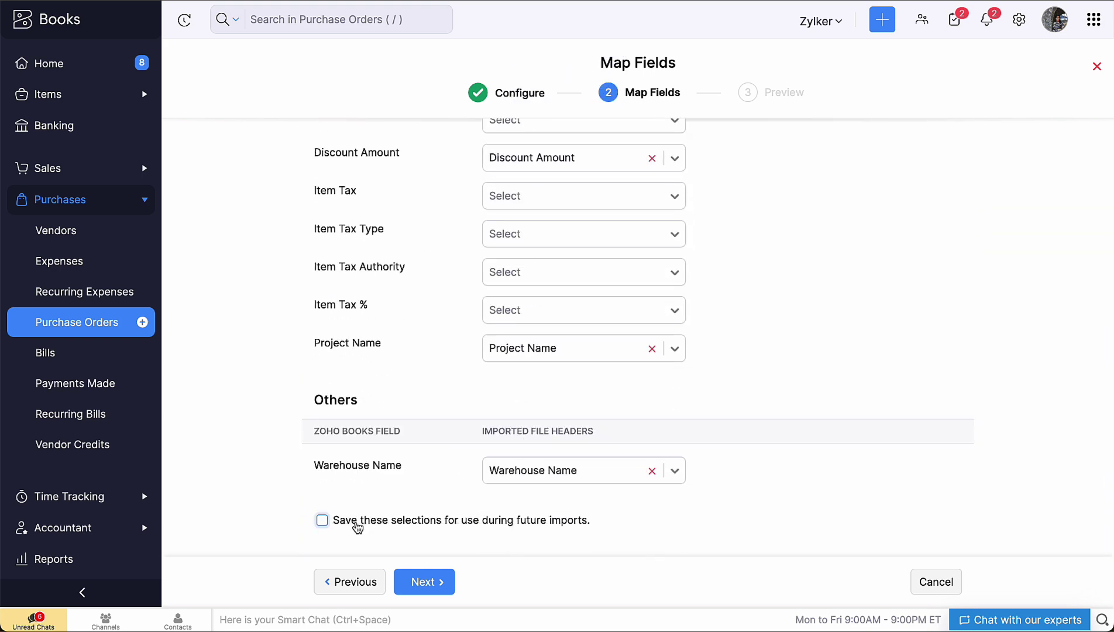
pyautogui.click(357, 525)
pyautogui.click(433, 593)
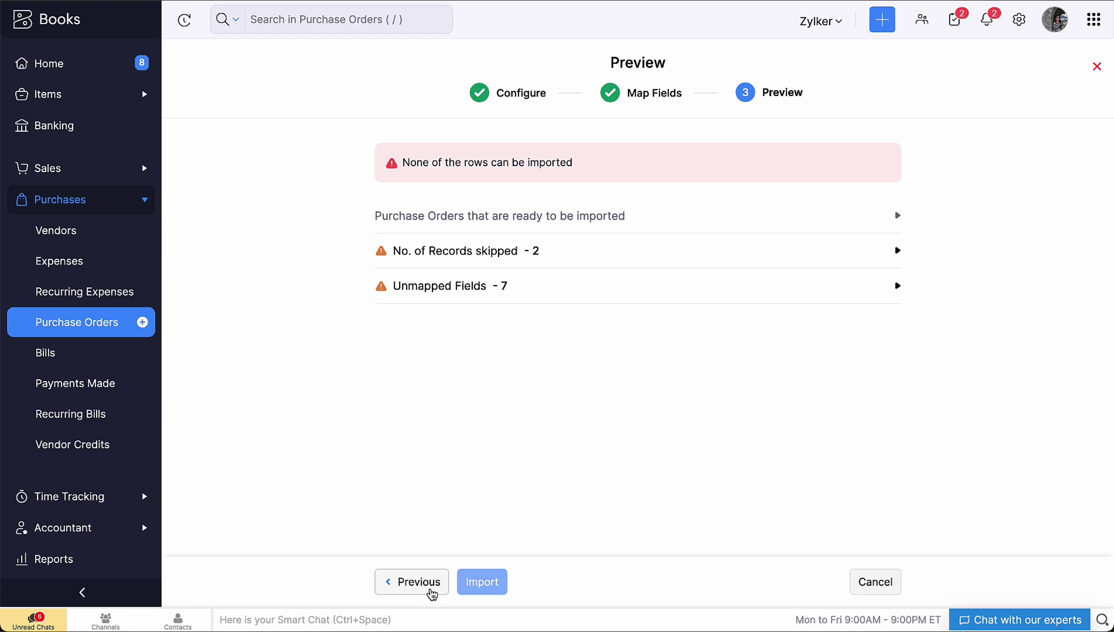
# Inspect the two skipped records, redo the mapping, and import PO-00011 and PO-00021.
pyautogui.click(620, 248)
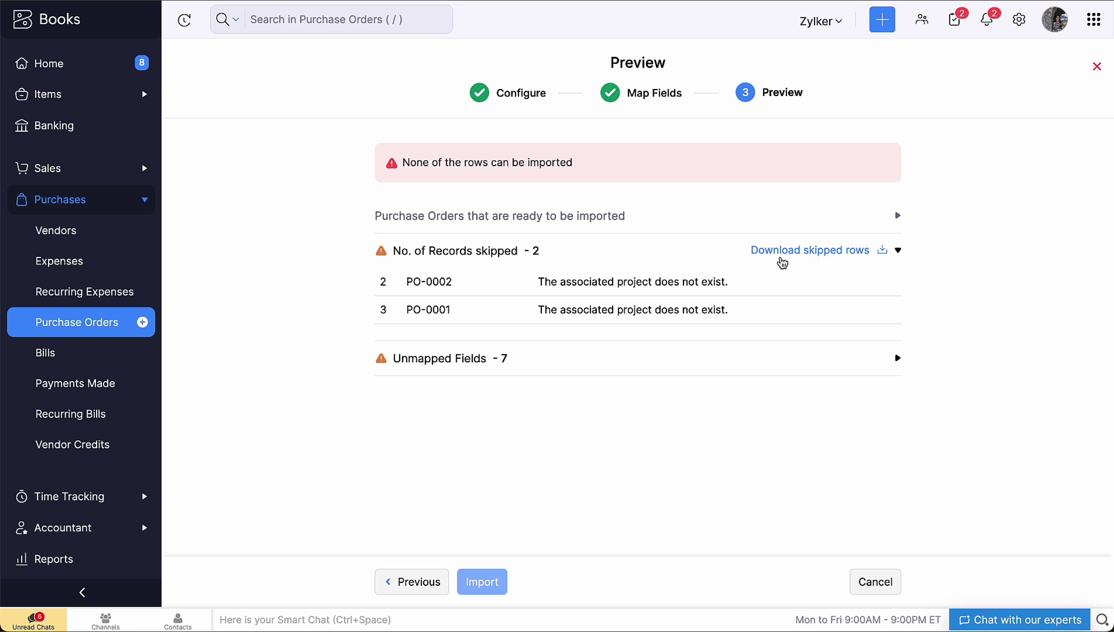
pyautogui.click(411, 581)
pyautogui.click(385, 523)
pyautogui.click(436, 583)
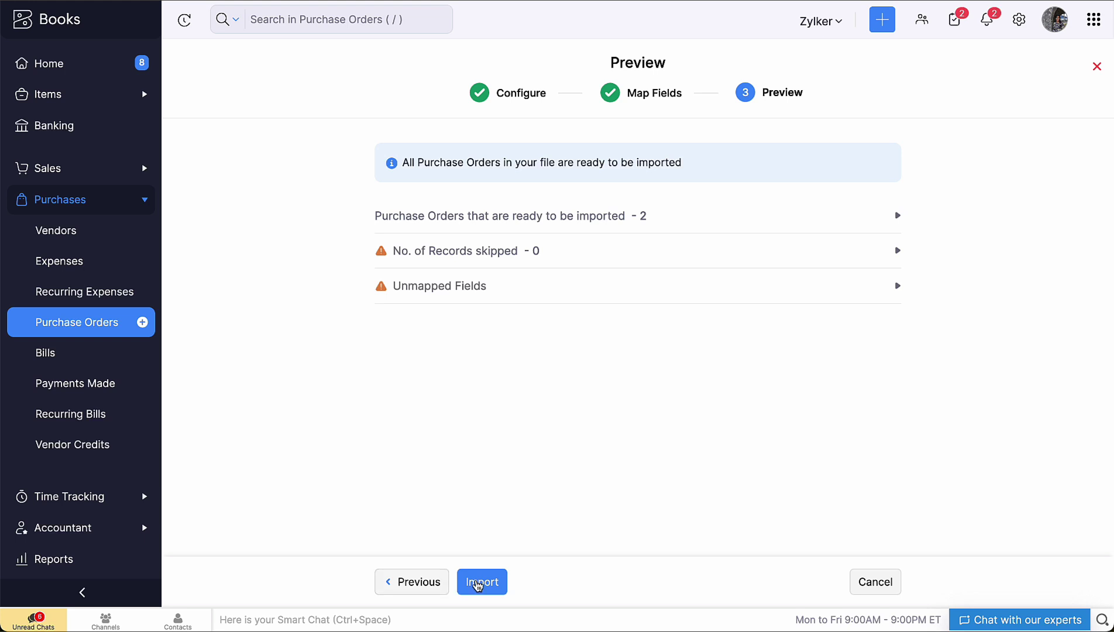
pyautogui.click(476, 581)
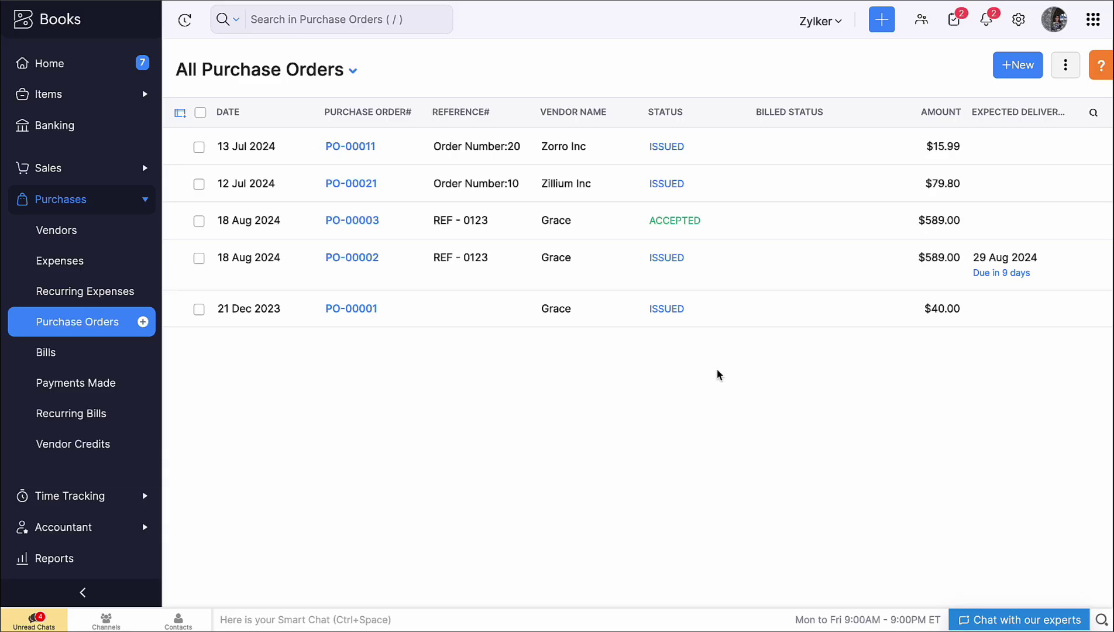
pyautogui.click(1065, 69)
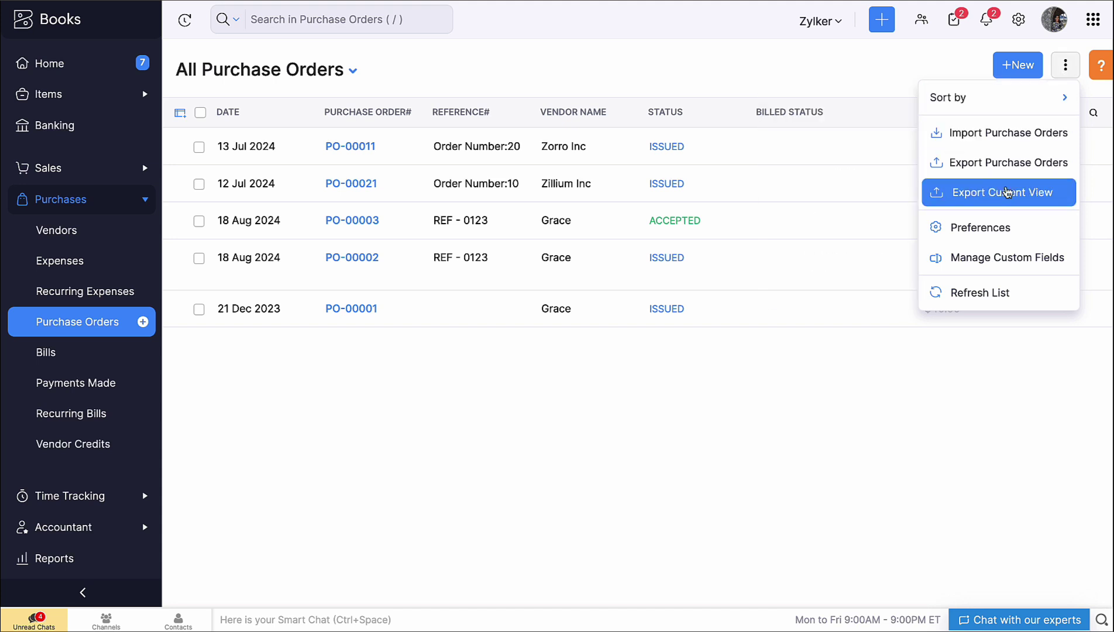
pyautogui.click(776, 371)
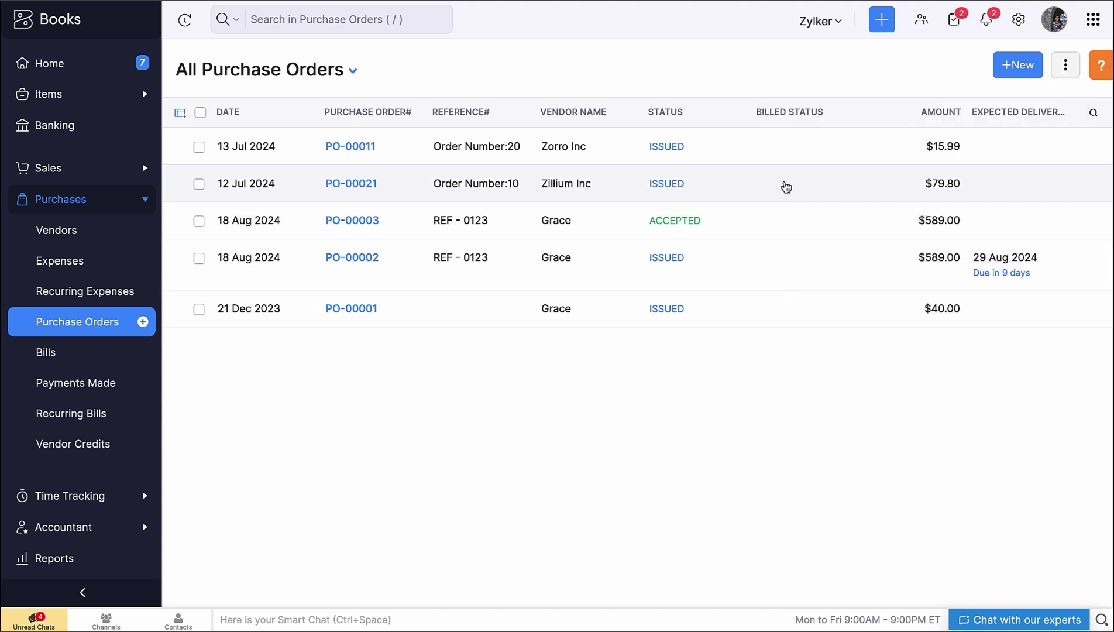
pyautogui.click(785, 185)
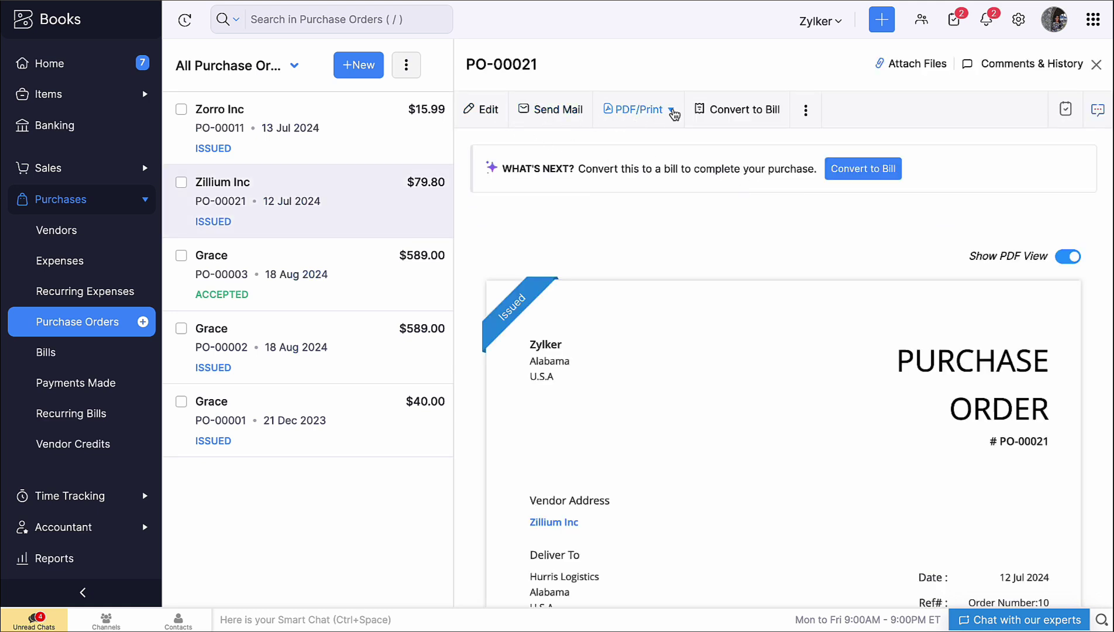
pyautogui.click(673, 113)
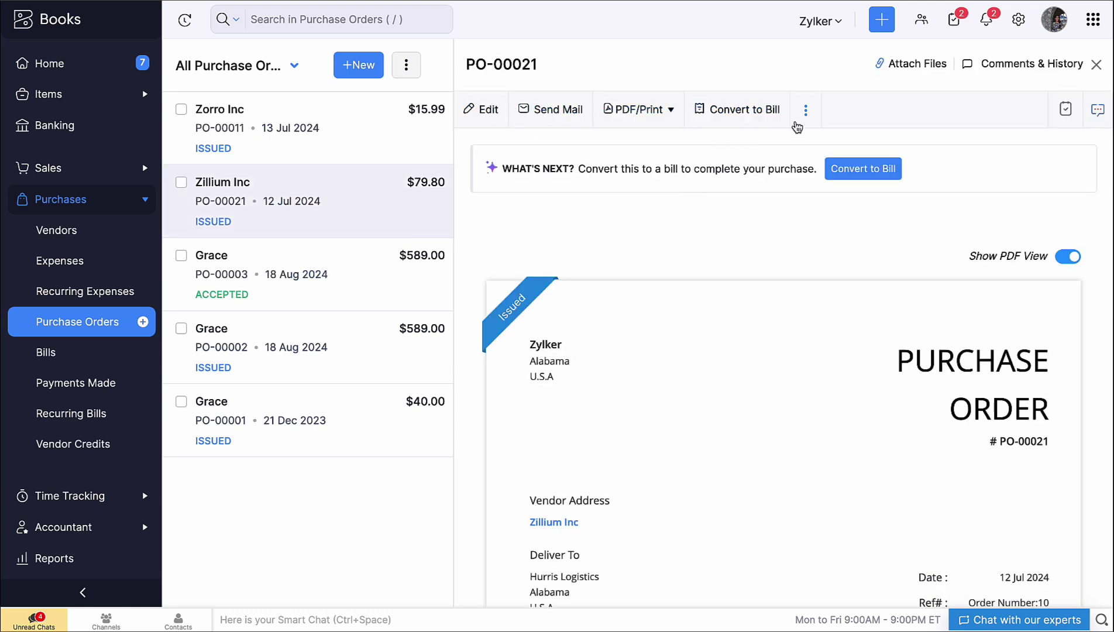
pyautogui.click(806, 117)
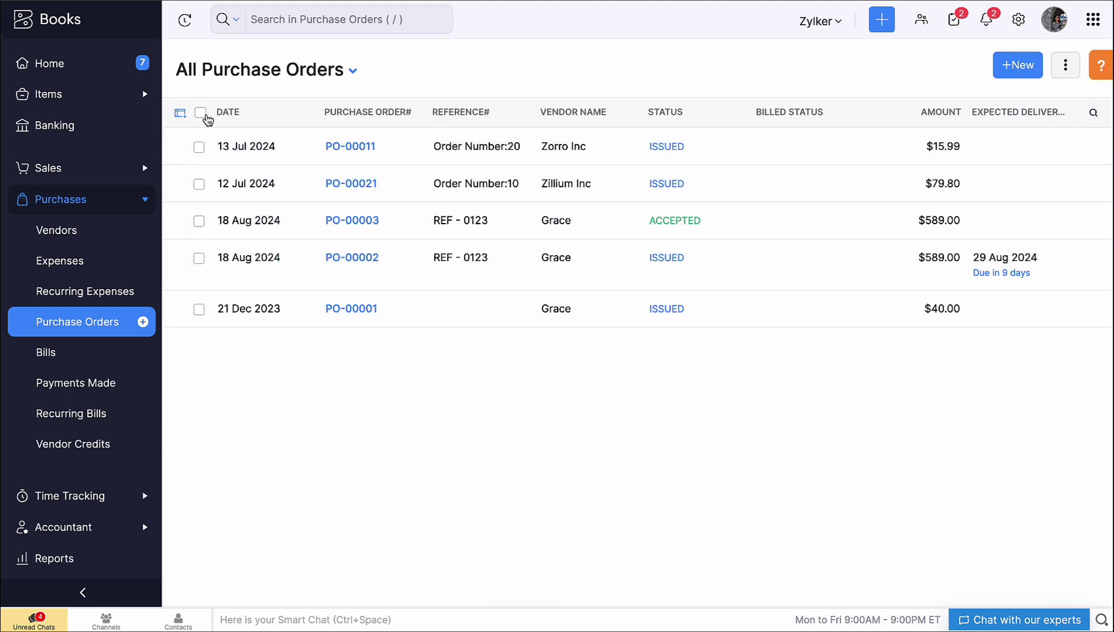
# Select all five purchase orders, view their bulk actions, then clear the selection.
pyautogui.click(204, 115)
pyautogui.click(248, 66)
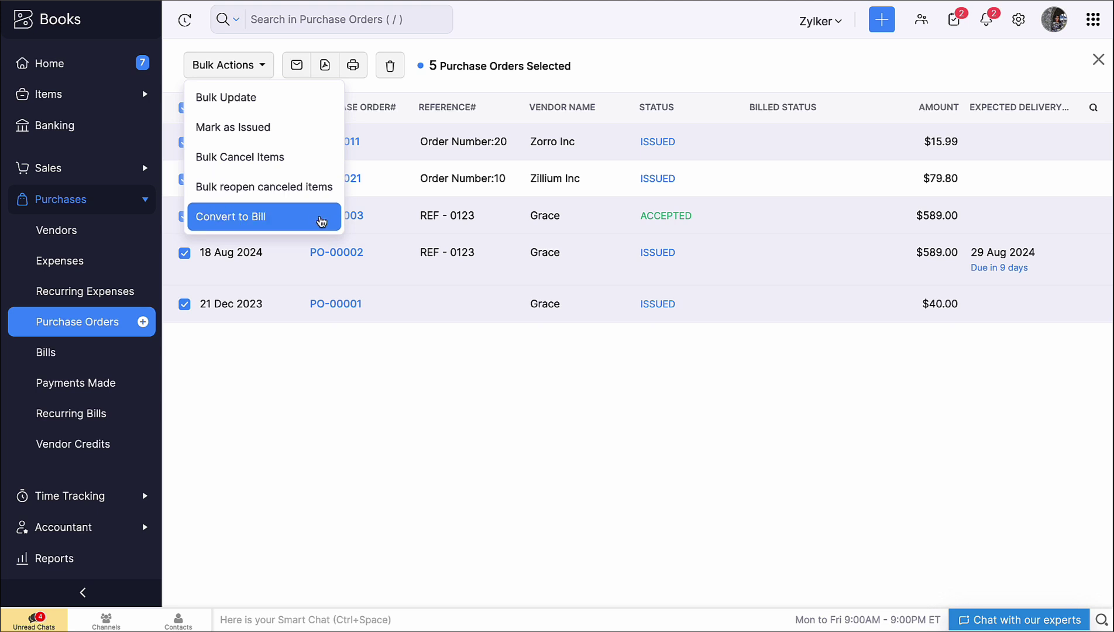
pyautogui.click(322, 221)
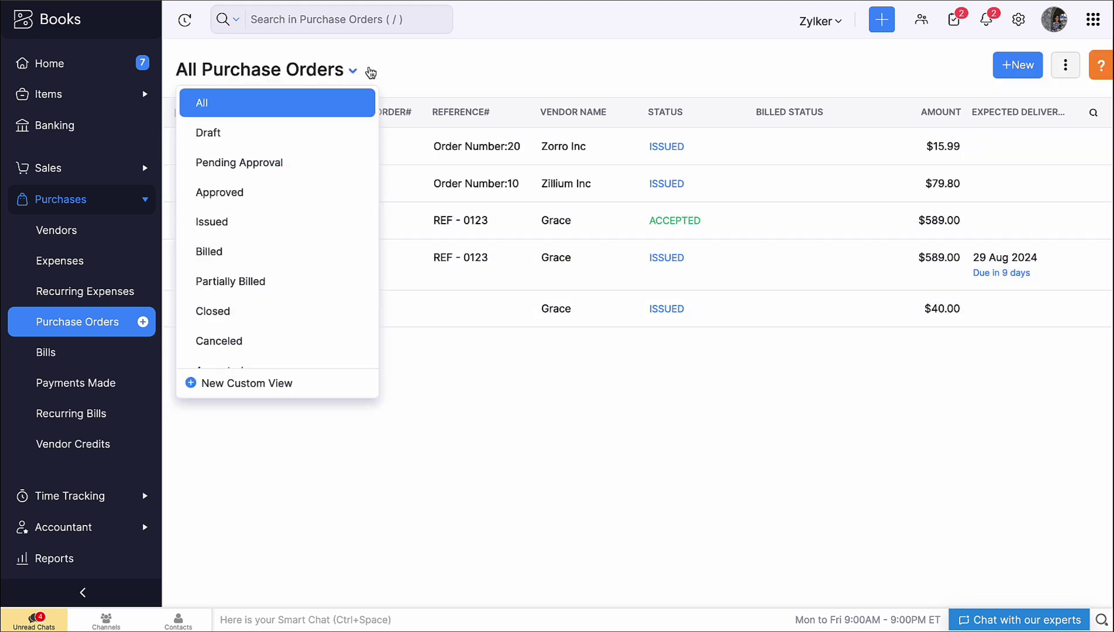
# Show the purchase order list's more-options menu with its Sort by fields.
pyautogui.click(1065, 65)
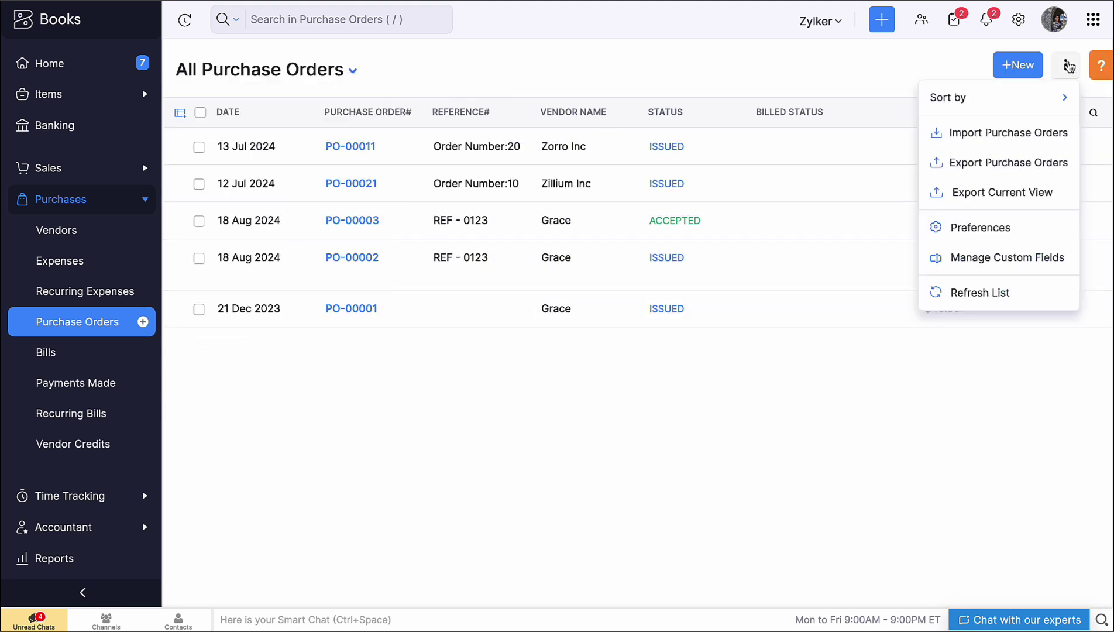
pyautogui.moveTo(952, 110)
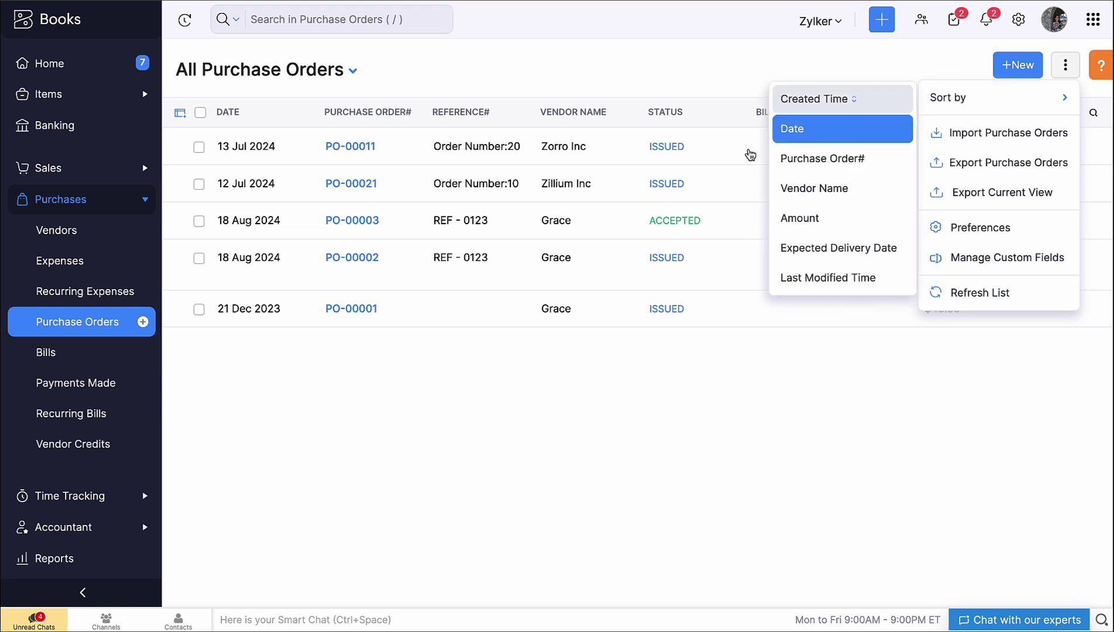